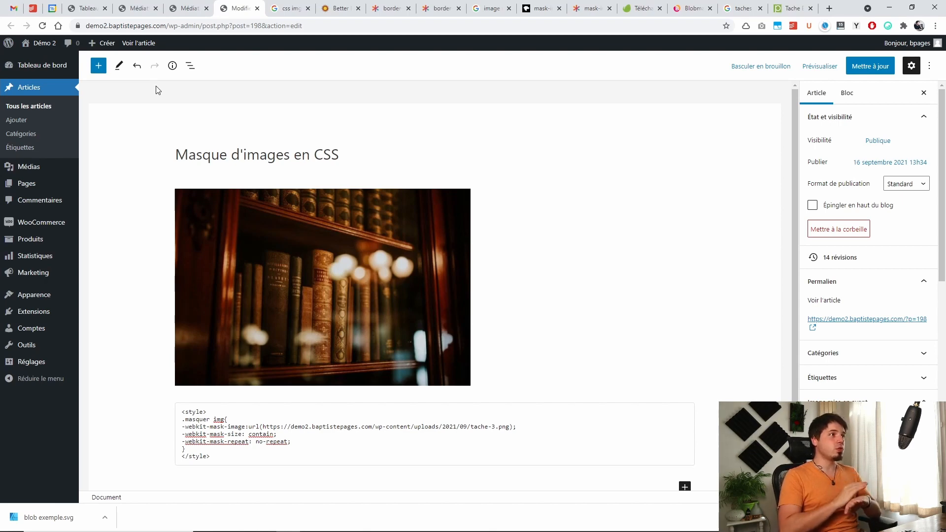
# Select the bookshelf image block and check its additional CSS class in the advanced settings.
pyautogui.click(248, 158)
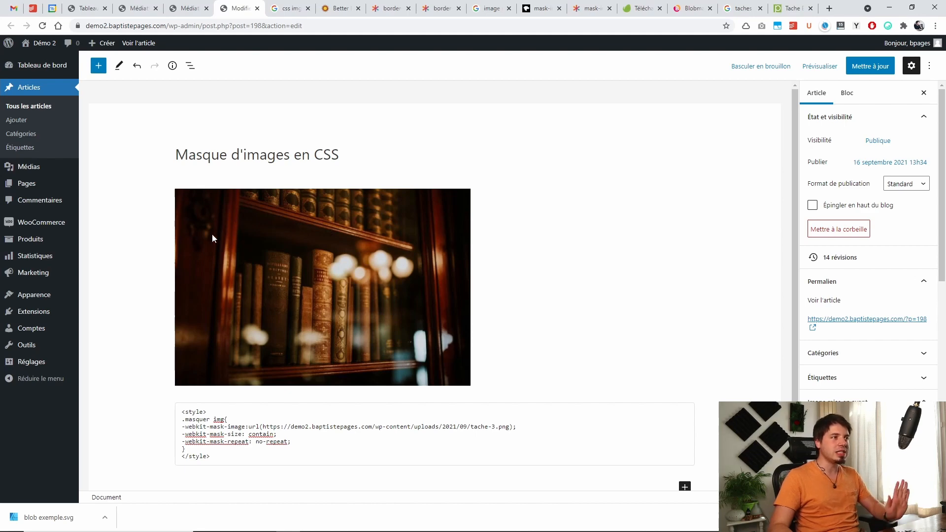
pyautogui.click(321, 252)
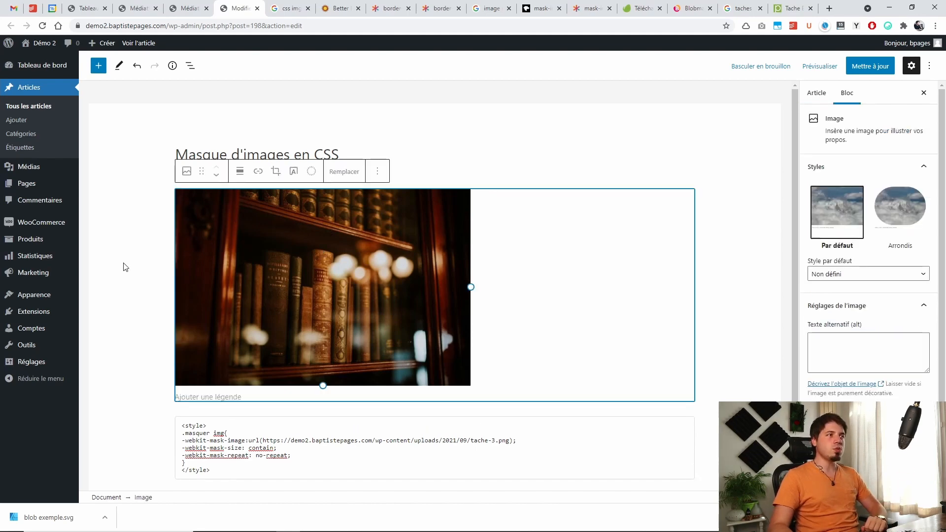
pyautogui.scroll(-3, 858, 295)
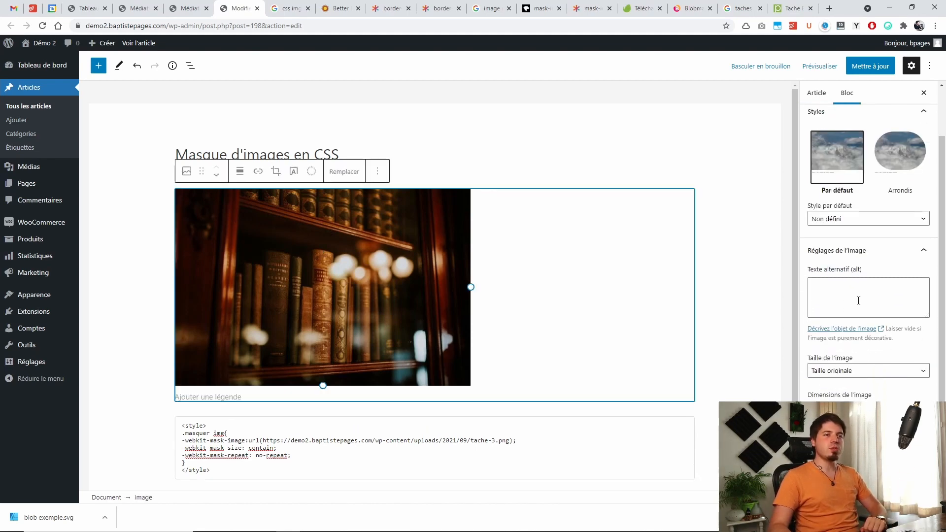
pyautogui.click(838, 462)
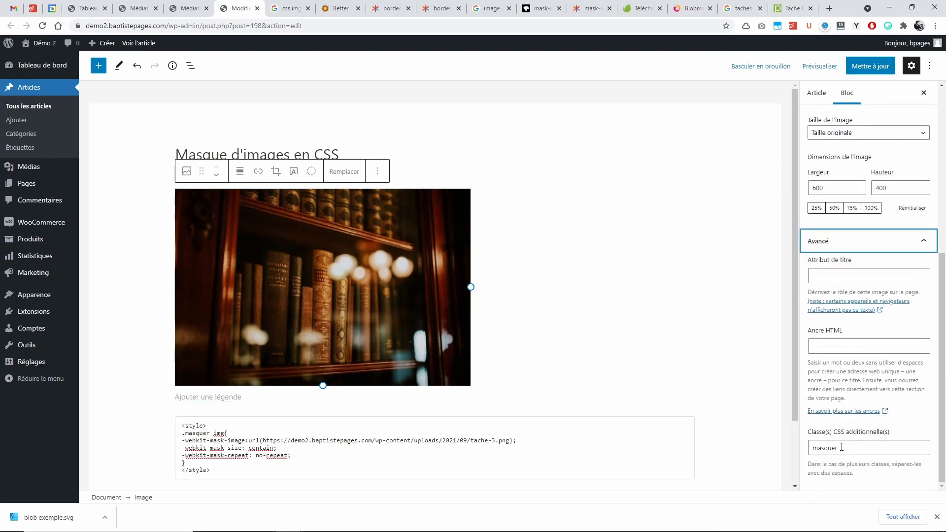
pyautogui.moveTo(842, 447); pyautogui.dragTo(813, 447)
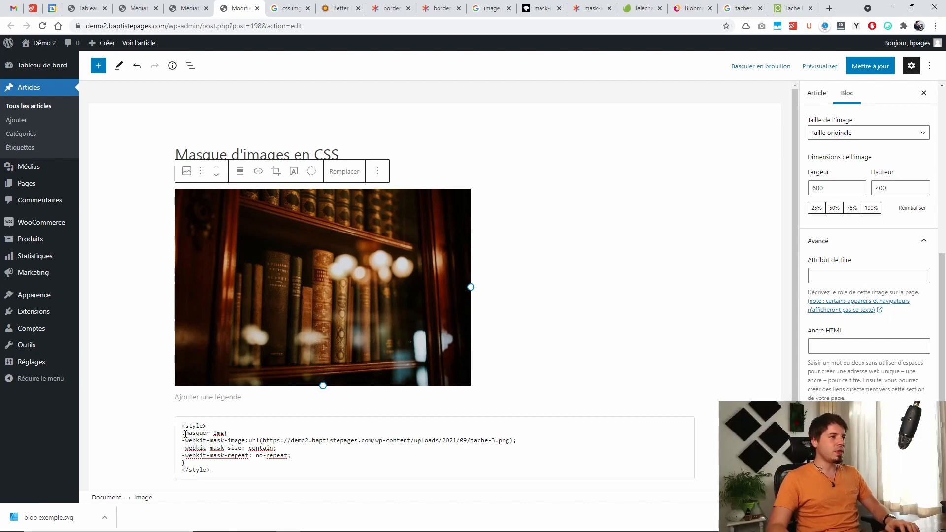
# Copy the whole .masquer style code from the custom HTML block and delete that block from the post.
pyautogui.moveTo(183, 430); pyautogui.dragTo(243, 459)
pyautogui.click(243, 459)
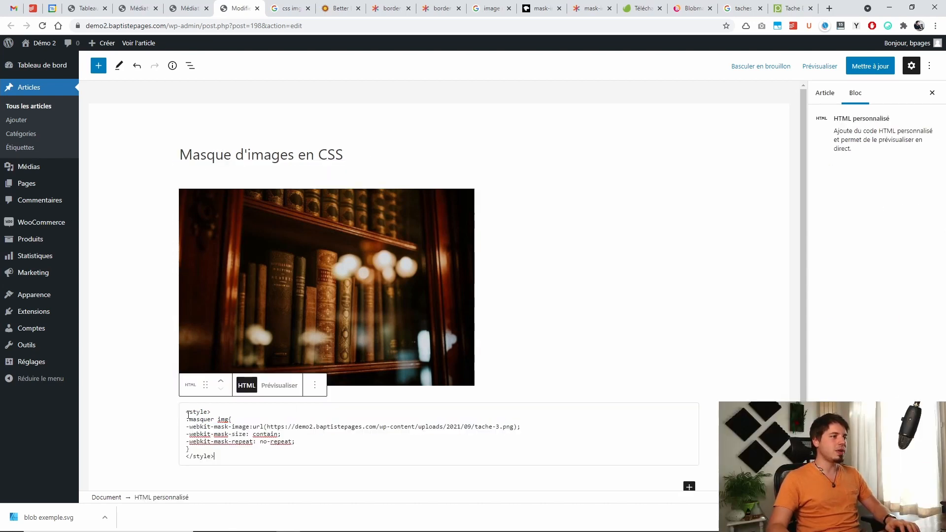
pyautogui.moveTo(187, 415); pyautogui.dragTo(242, 460)
pyautogui.hotkey('ctrl', 'c')
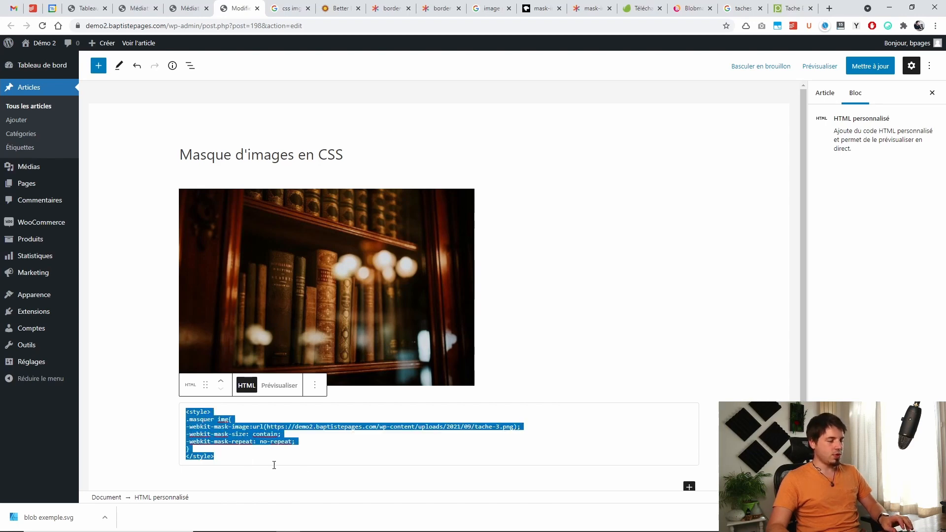
pyautogui.press('BackSpace')
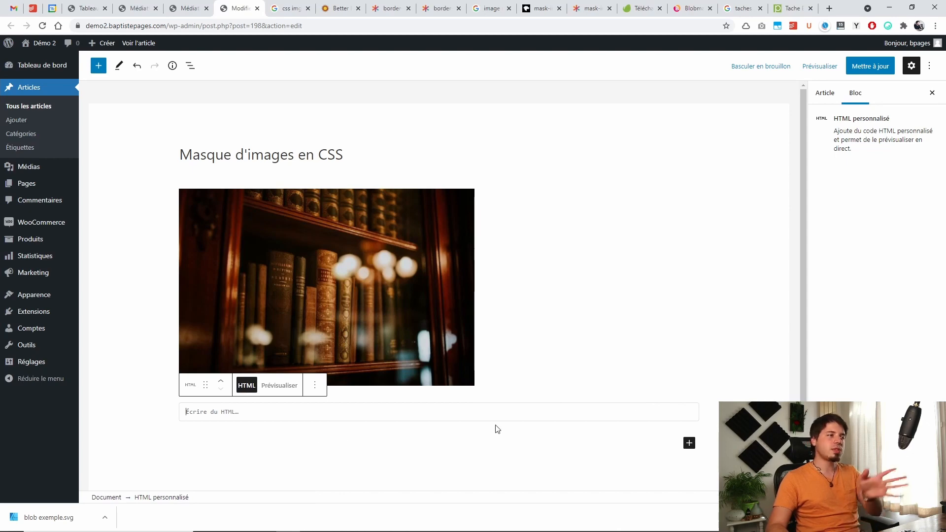
pyautogui.click(314, 385)
pyautogui.click(392, 351)
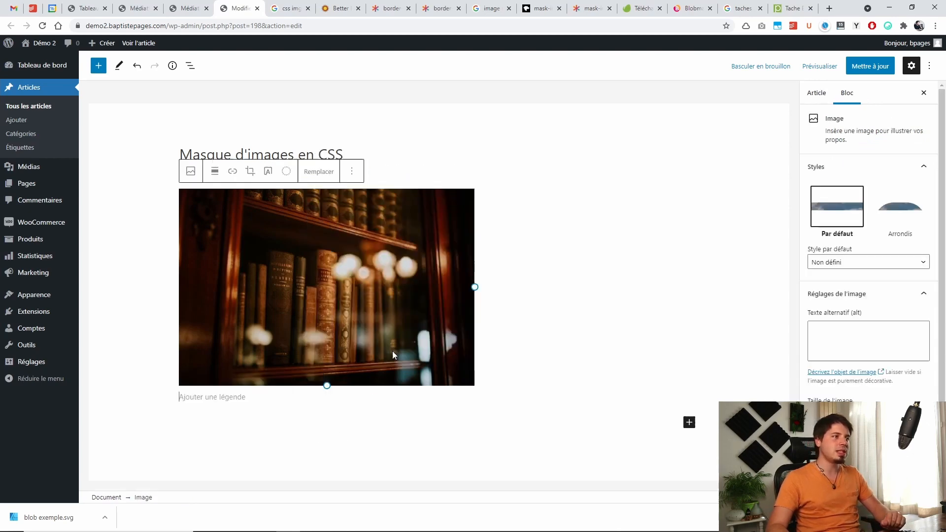
# Update the post and view the published article in a new browser tab.
pyautogui.click(857, 66)
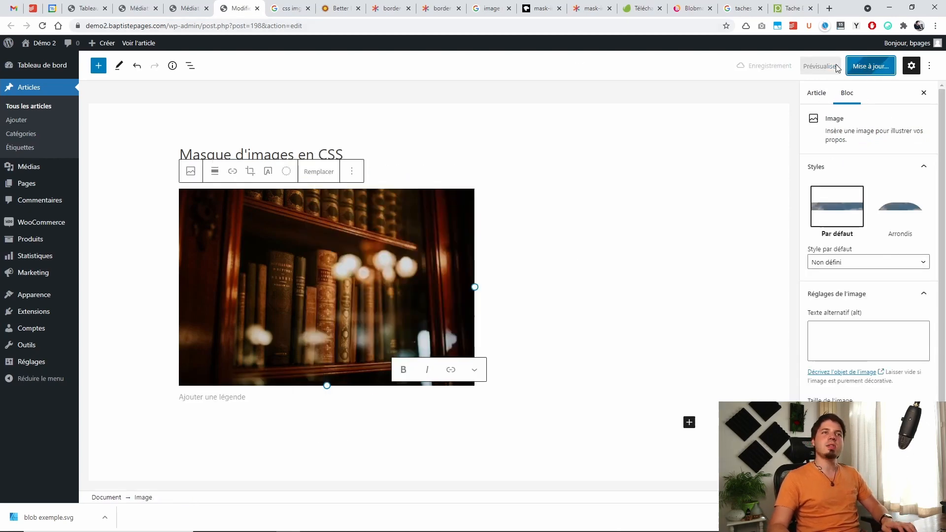
pyautogui.middleClick(206, 475)
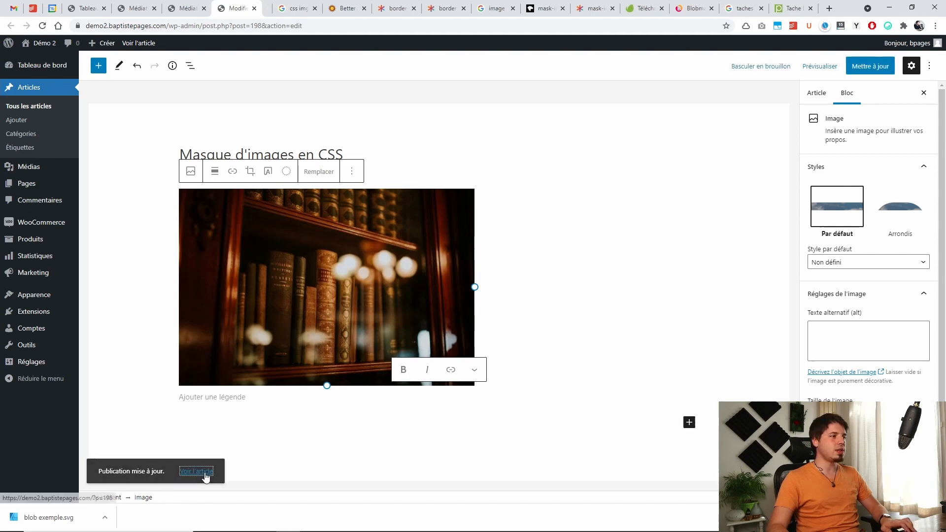
pyautogui.click(275, 9)
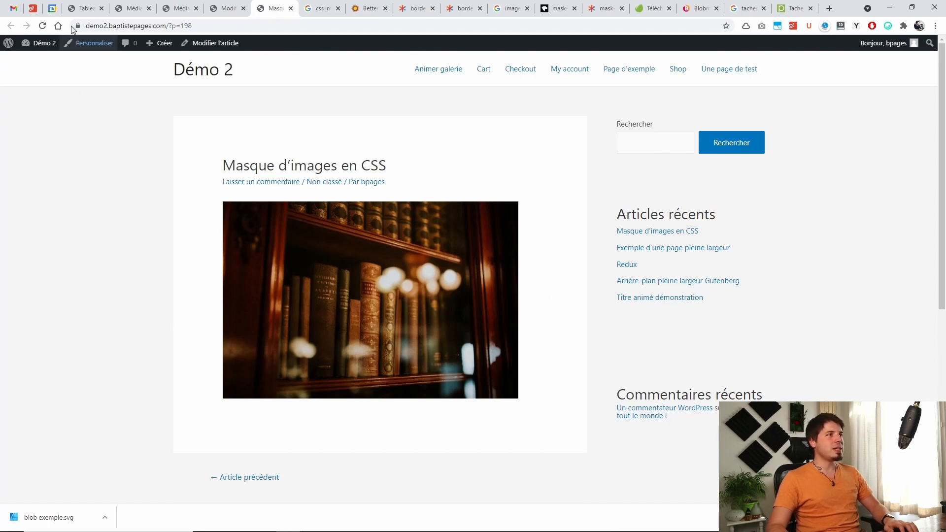
# Open the site customizer's additional CSS editor, hide the help text and paste the copied mask code.
pyautogui.click(88, 43)
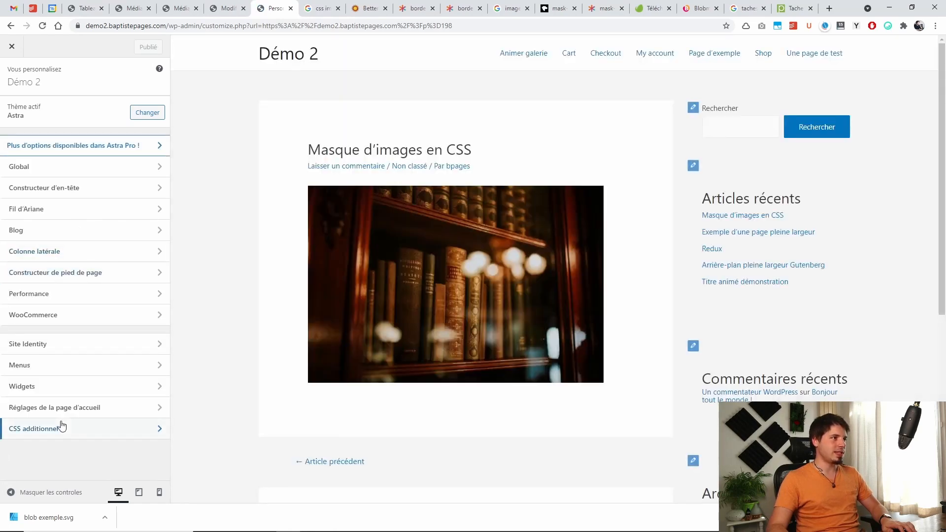
pyautogui.click(62, 426)
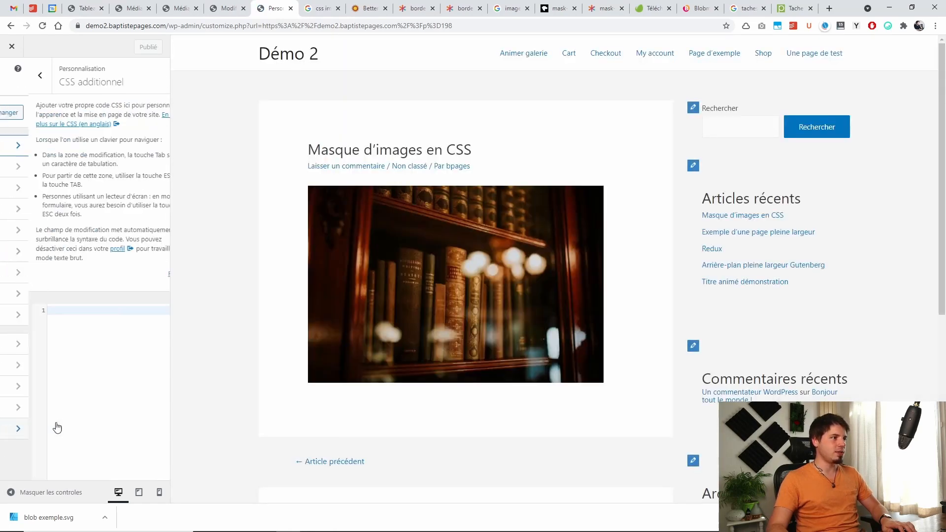
pyautogui.click(148, 273)
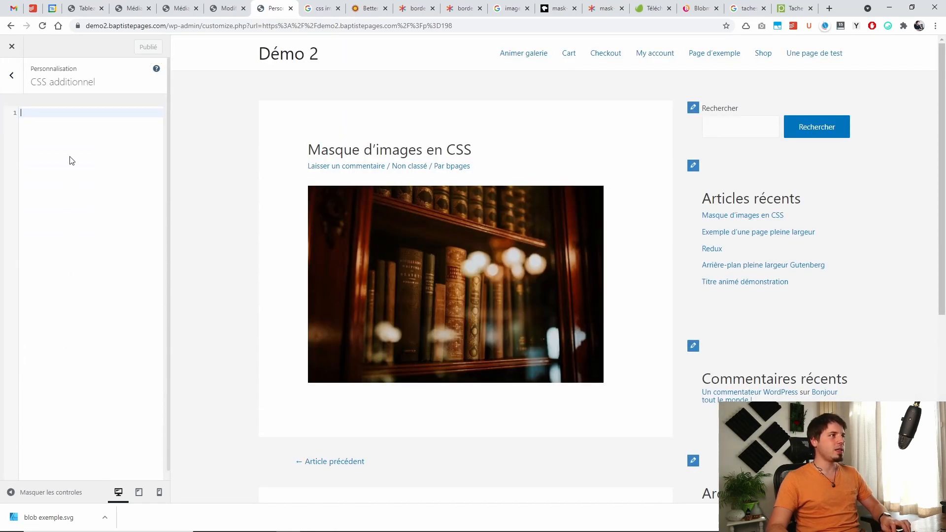
pyautogui.hotkey('ctrl', 'v')
# Remove the opening and closing style tags and the empty first line from the additional CSS.
pyautogui.hotkey('ctrl', 'Home')
pyautogui.hotkey('shift', 'End')
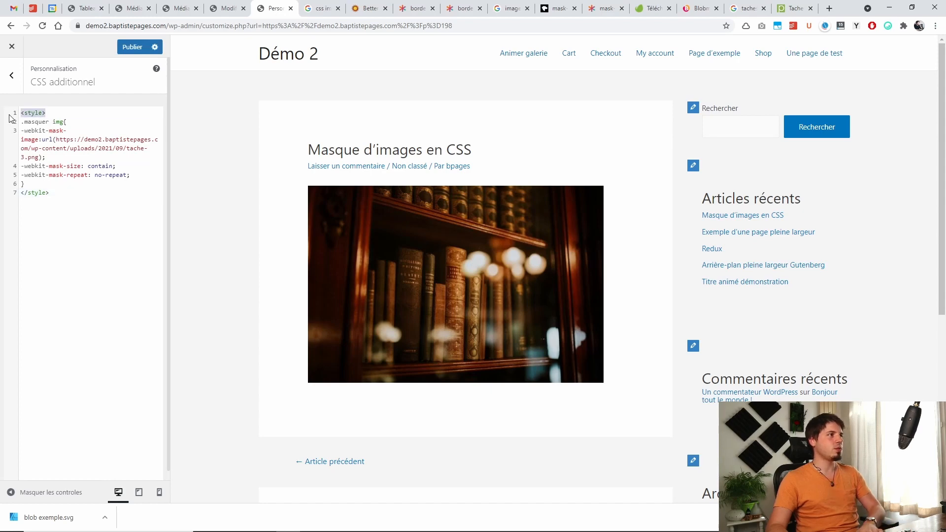
pyautogui.press('BackSpace')
pyautogui.click(52, 196)
pyautogui.press('BackSpace')
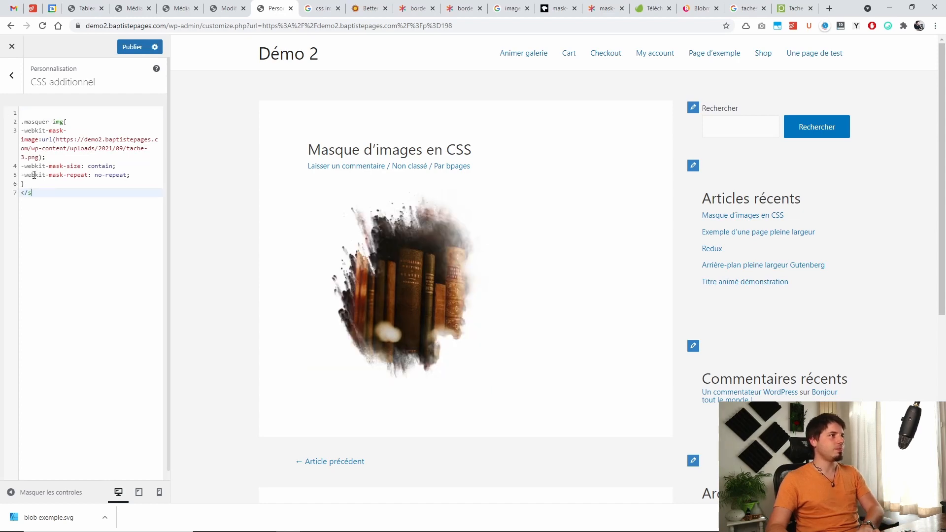
pyautogui.press('BackSpace')
pyautogui.press('BackSpace')
pyautogui.hotkey('ctrl', 'Home')
pyautogui.press('Down')
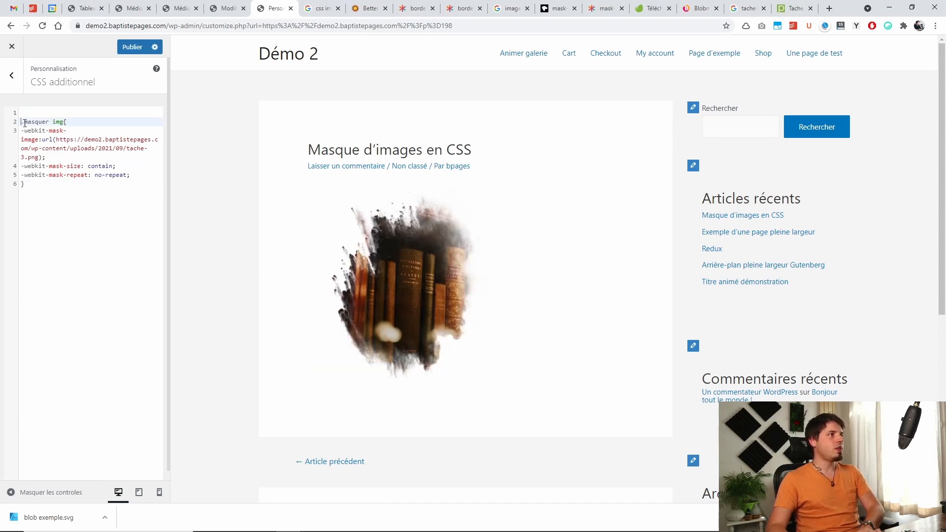
pyautogui.press('BackSpace')
pyautogui.moveTo(49, 113); pyautogui.dragTo(15, 114)
pyautogui.doubleClick(58, 114)
pyautogui.click(49, 114)
pyautogui.click(20, 122)
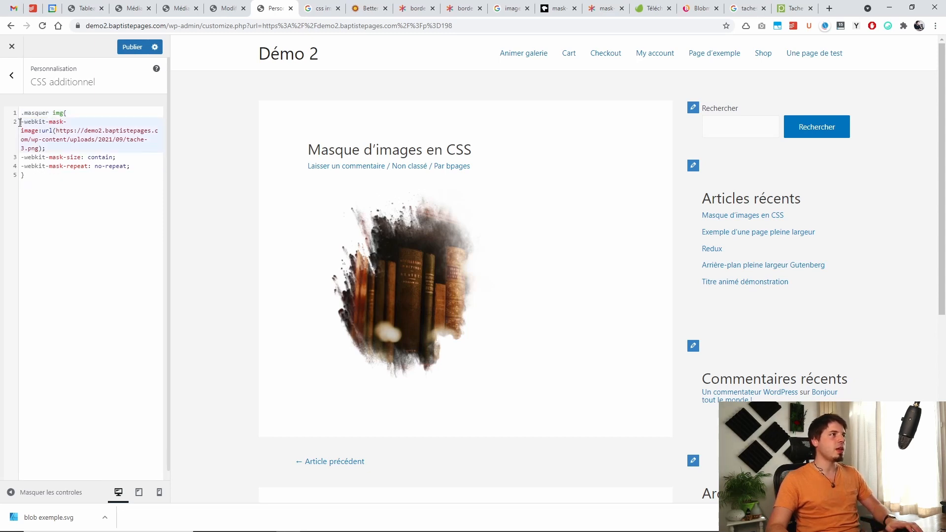
# View the tache-3.png mask image from the mask-image URL in a new tab and return to the customizer.
pyautogui.moveTo(20, 122); pyautogui.dragTo(55, 146)
pyautogui.click(43, 138)
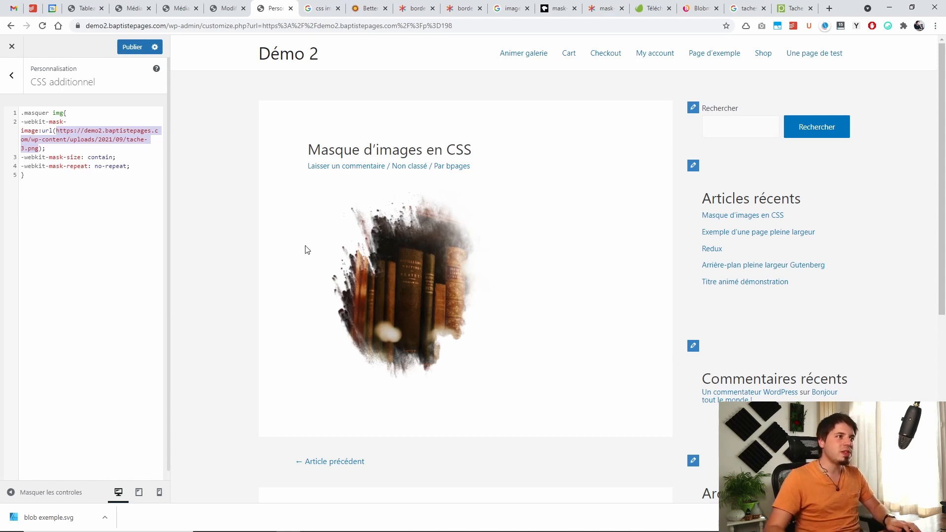
pyautogui.rightClick(92, 140)
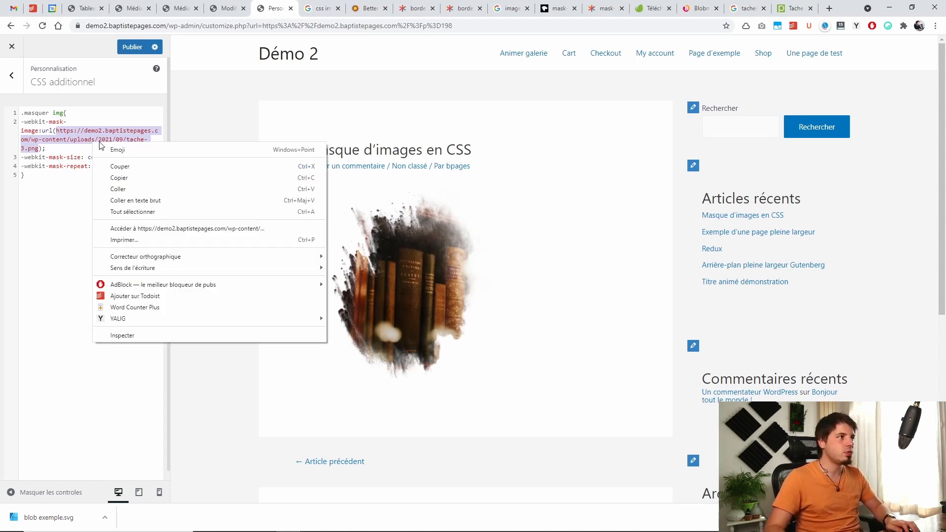
pyautogui.click(148, 230)
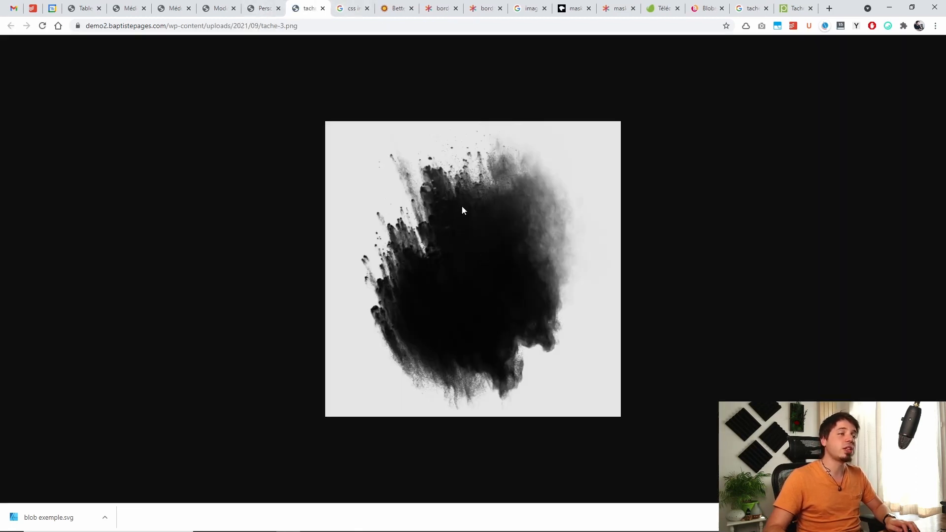
pyautogui.click(264, 9)
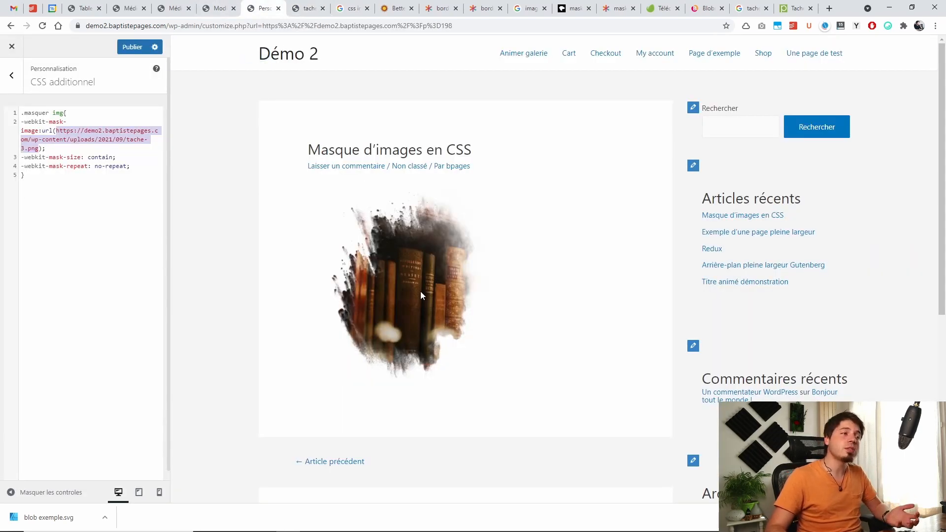
# Switch to Affinity Photo and close the open ink-blot document without saving it.
pyautogui.hotkey('alt', 'Tab')
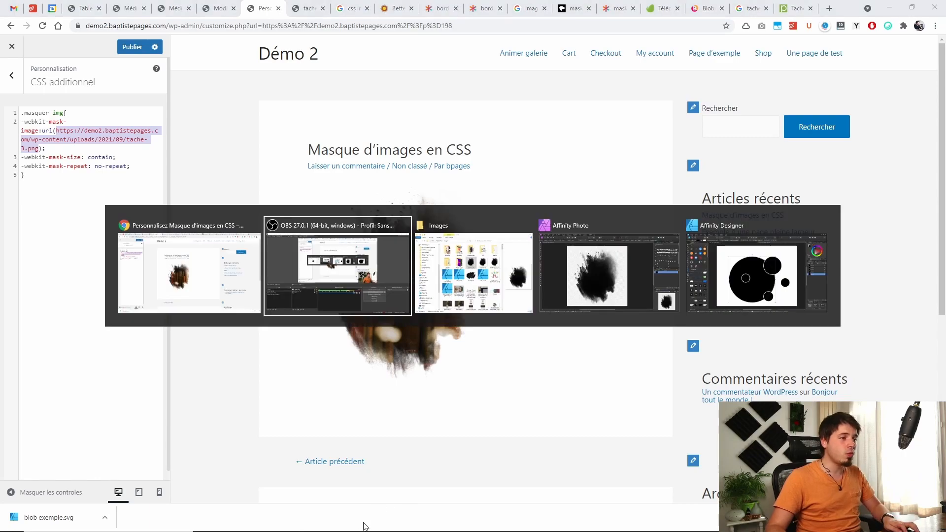
pyautogui.hotkey('alt', 'Tab')
pyautogui.hotkey('alt', 'Tab')
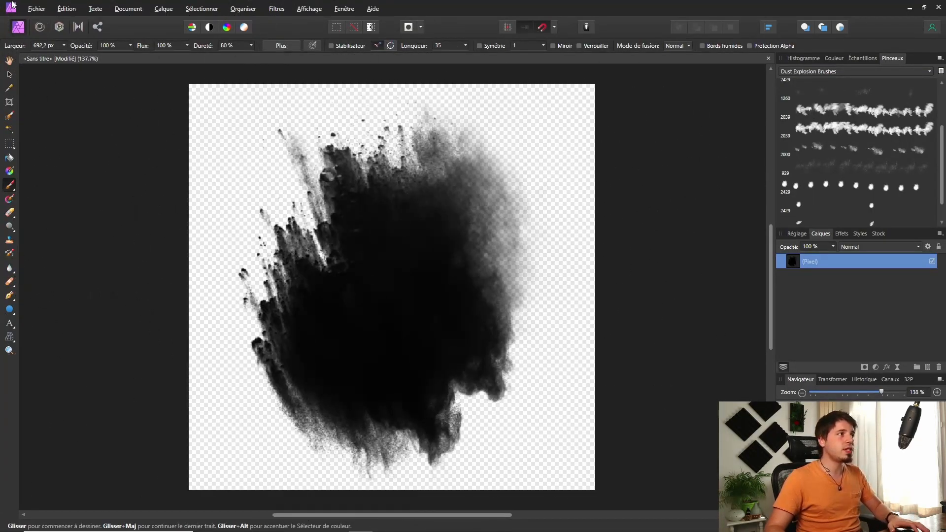
pyautogui.click(769, 58)
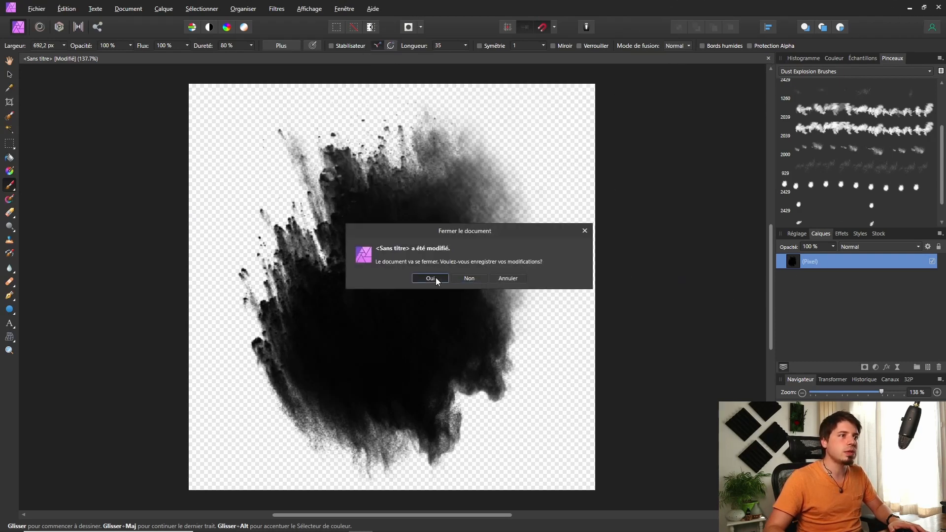
pyautogui.click(470, 279)
# Create a new 500 × 500 px document at 72 DPI with a transparent background.
pyautogui.click(35, 9)
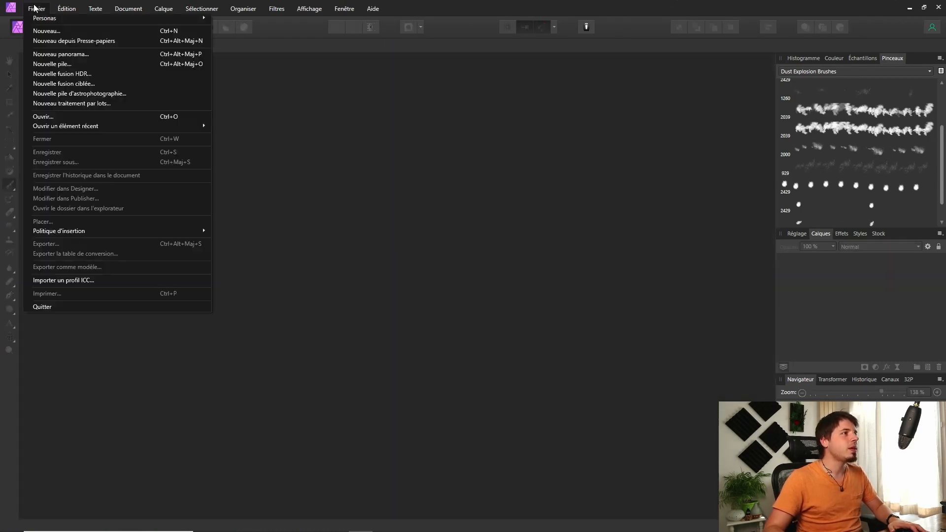
pyautogui.click(58, 27)
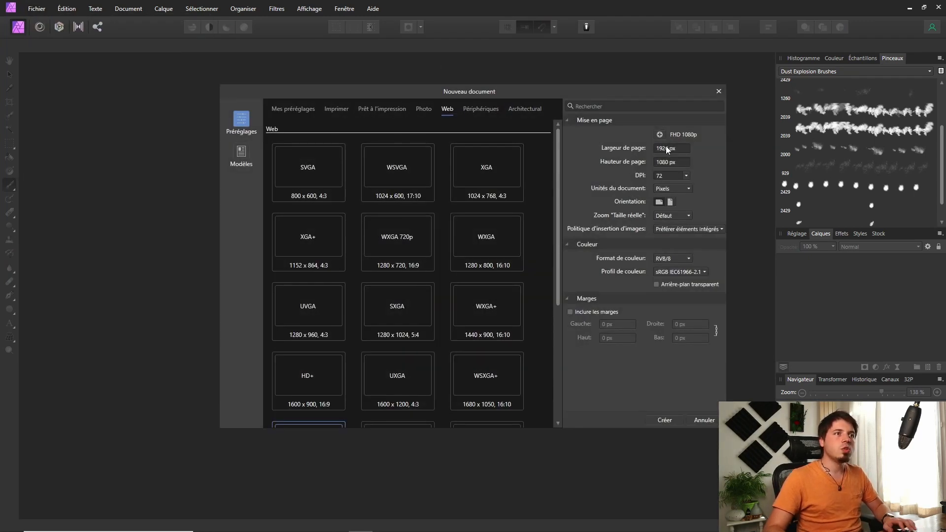
pyautogui.click(679, 147)
pyautogui.write('500')
pyautogui.press('Tab')
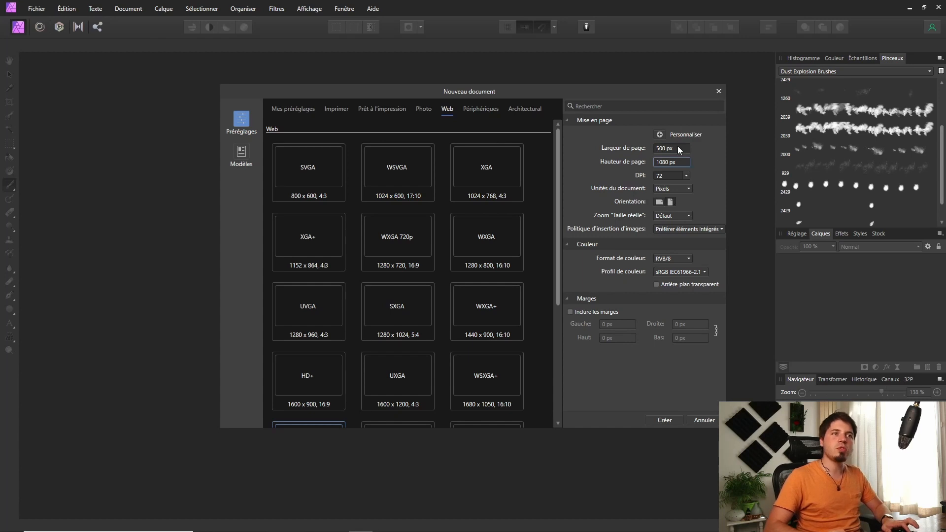
pyautogui.write('500')
pyautogui.press('Tab')
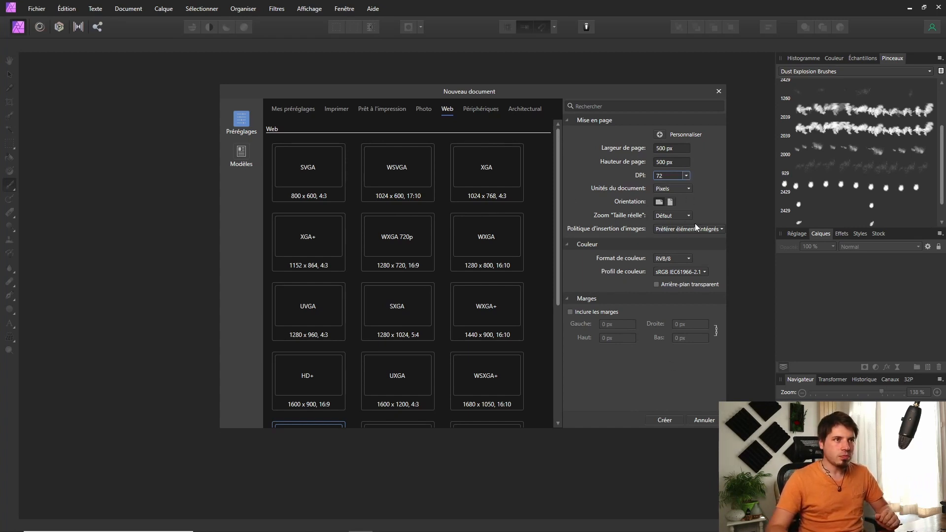
pyautogui.click(694, 285)
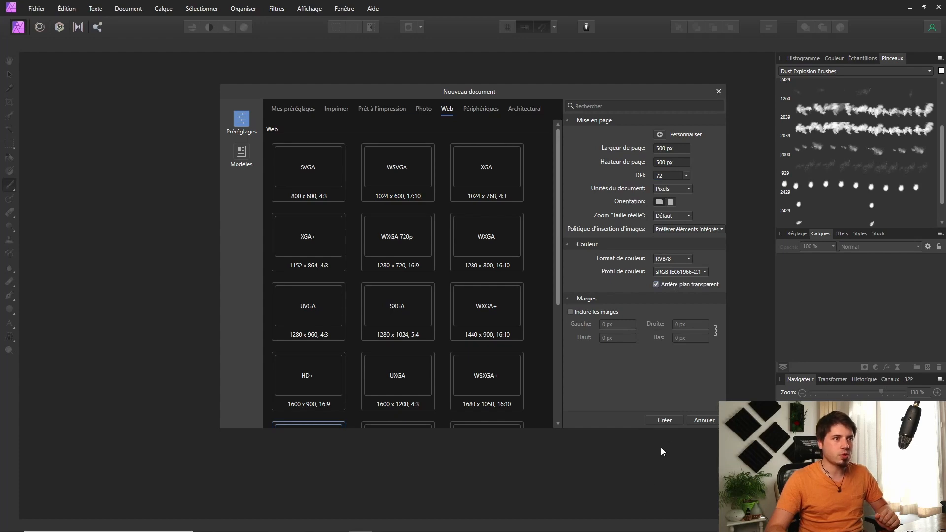
pyautogui.click(669, 421)
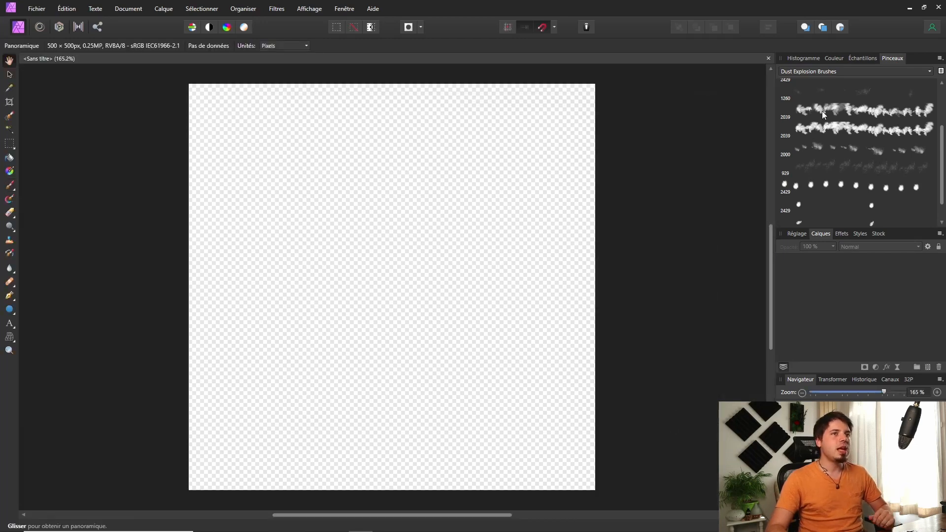
# Choose the speckled 128-size brush, fifth in the Aquarelles brush category.
pyautogui.click(843, 72)
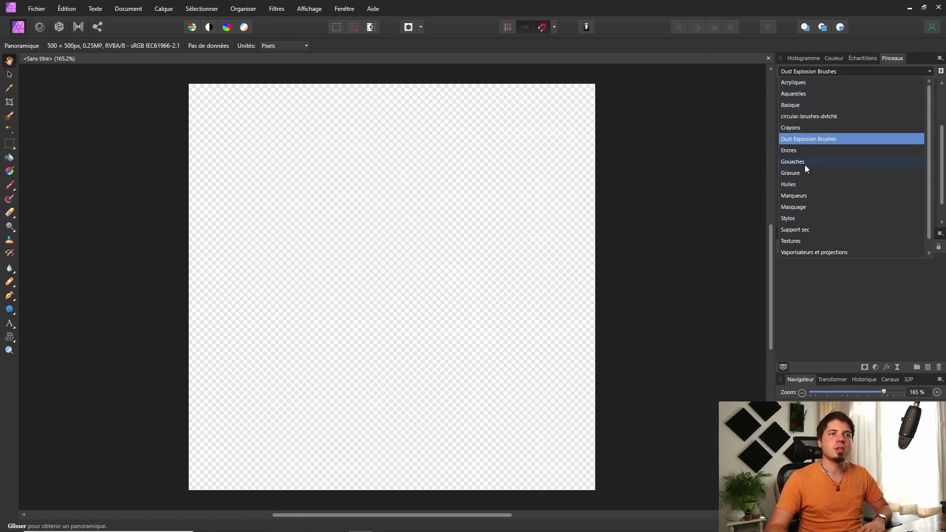
pyautogui.click(807, 94)
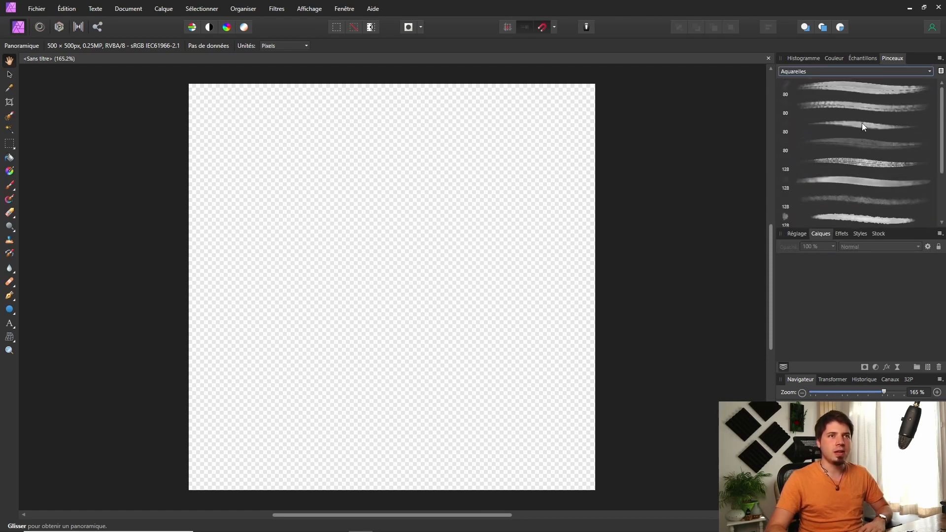
pyautogui.click(861, 163)
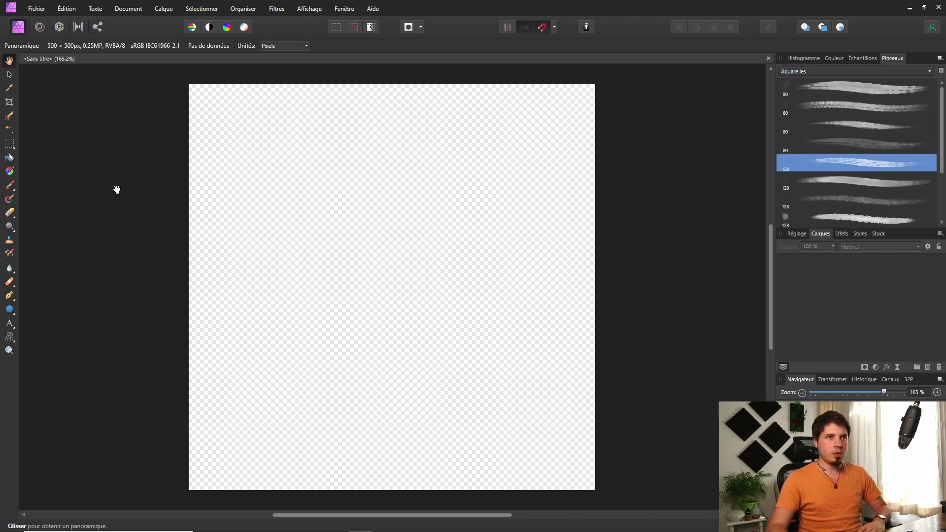
# Paint a large irregular black blot with overlapping strokes across the canvas using the first 80-size Aquarelles brush.
pyautogui.moveTo(242, 217)
pyautogui.mouseDown()
pyautogui.moveTo(344, 270)
pyautogui.moveTo(306, 295)
pyautogui.mouseUp()
pyautogui.hotkey('ctrl', 'z')
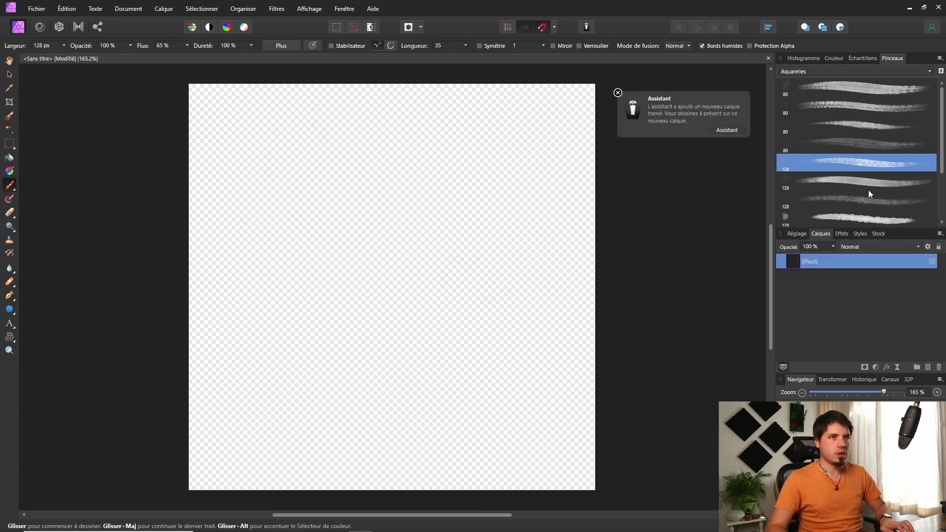
pyautogui.click(862, 94)
pyautogui.moveTo(295, 197)
pyautogui.mouseDown()
pyautogui.moveTo(272, 216)
pyautogui.moveTo(361, 133)
pyautogui.moveTo(424, 186)
pyautogui.moveTo(495, 196)
pyautogui.moveTo(433, 386)
pyautogui.moveTo(518, 289)
pyautogui.moveTo(501, 406)
pyautogui.moveTo(511, 413)
pyautogui.moveTo(507, 380)
pyautogui.mouseUp()
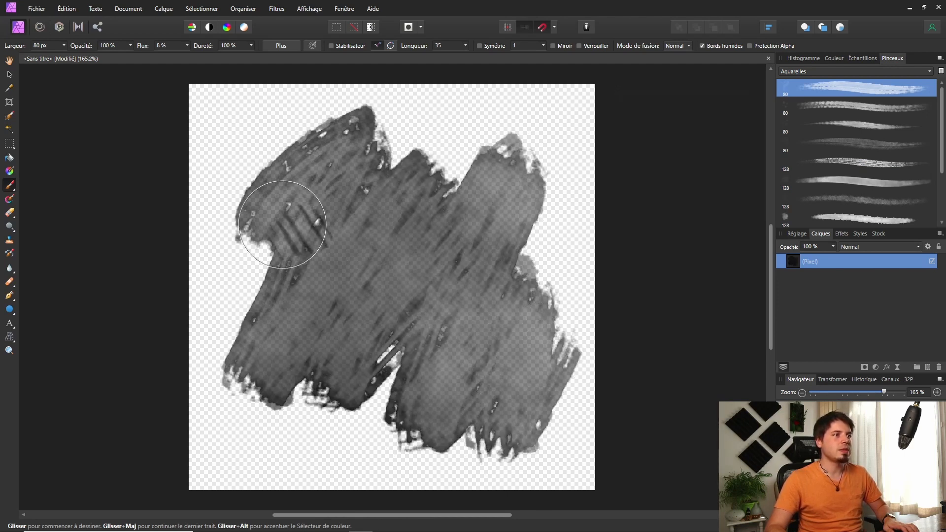
pyautogui.click(835, 58)
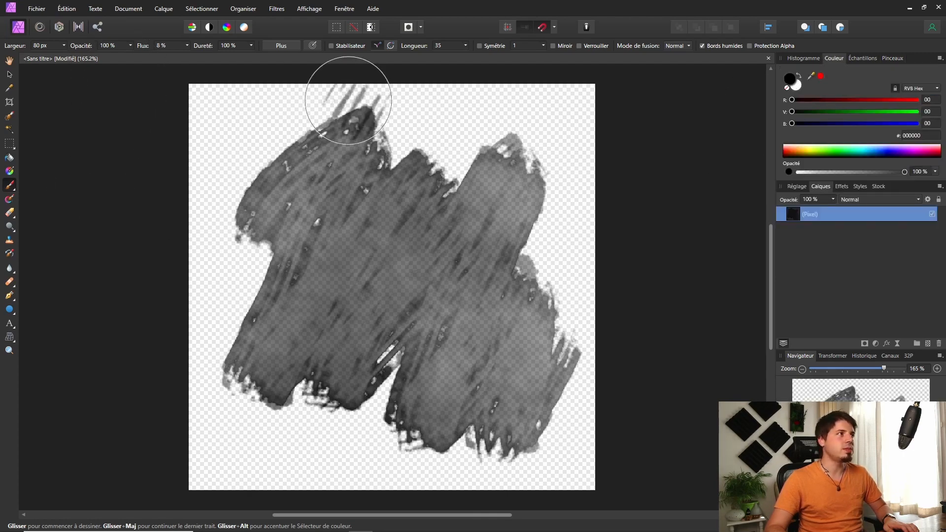
pyautogui.moveTo(268, 339)
pyautogui.mouseDown()
pyautogui.moveTo(394, 286)
pyautogui.moveTo(372, 363)
pyautogui.moveTo(428, 402)
pyautogui.moveTo(380, 334)
pyautogui.moveTo(306, 364)
pyautogui.moveTo(557, 181)
pyautogui.moveTo(428, 300)
pyautogui.moveTo(397, 249)
pyautogui.moveTo(454, 310)
pyautogui.moveTo(317, 341)
pyautogui.moveTo(407, 179)
pyautogui.moveTo(461, 211)
pyautogui.moveTo(486, 201)
pyautogui.moveTo(434, 240)
pyautogui.moveTo(439, 180)
pyautogui.mouseUp()
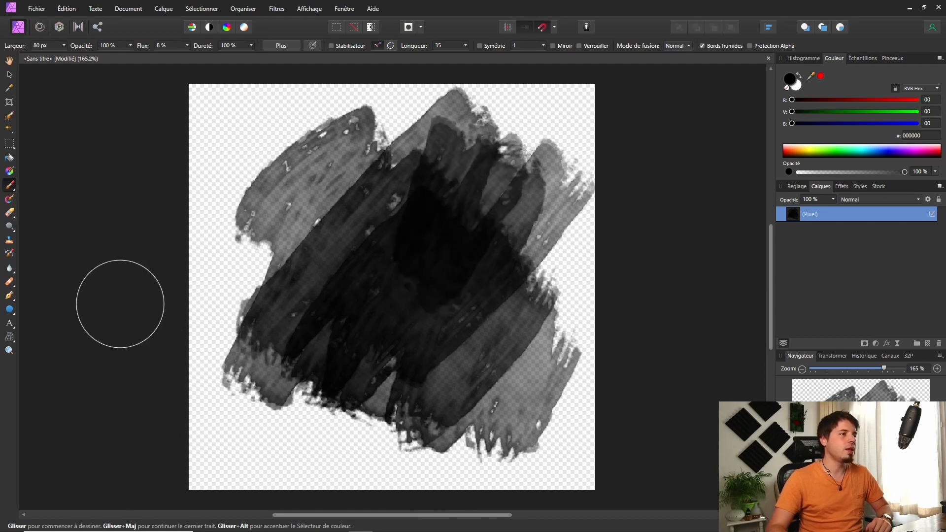
pyautogui.moveTo(285, 428)
pyautogui.mouseDown()
pyautogui.moveTo(284, 445)
pyautogui.moveTo(344, 387)
pyautogui.moveTo(463, 335)
pyautogui.mouseUp()
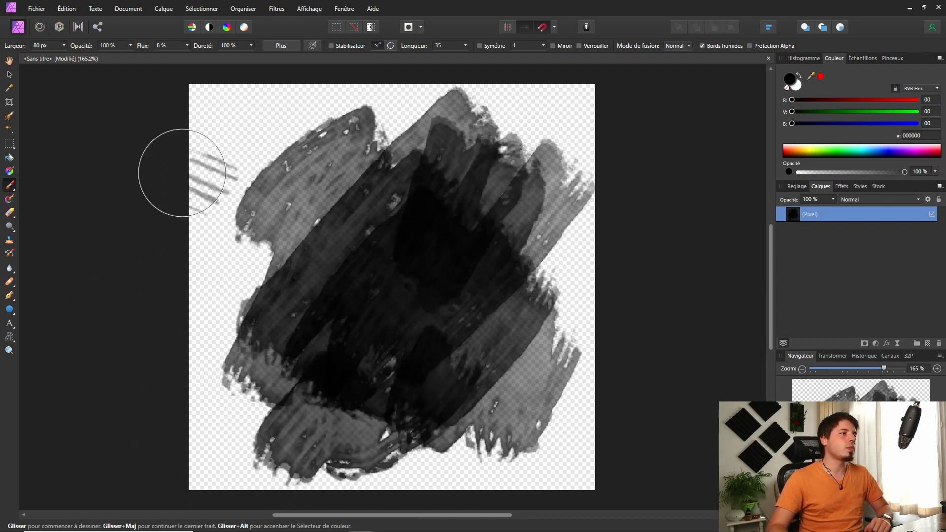
# Export the whole document as a 500 × 500 px PNG named matache in the Images folder.
pyautogui.click(33, 7)
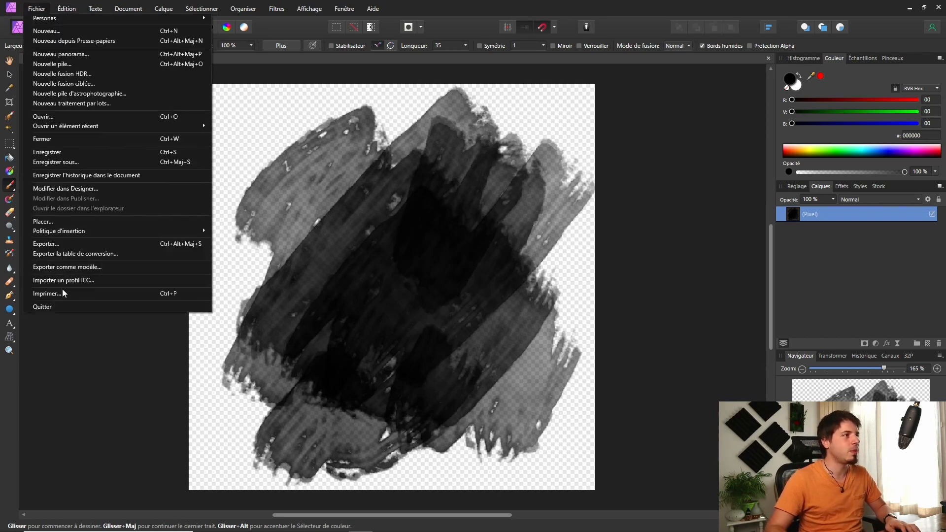
pyautogui.click(63, 243)
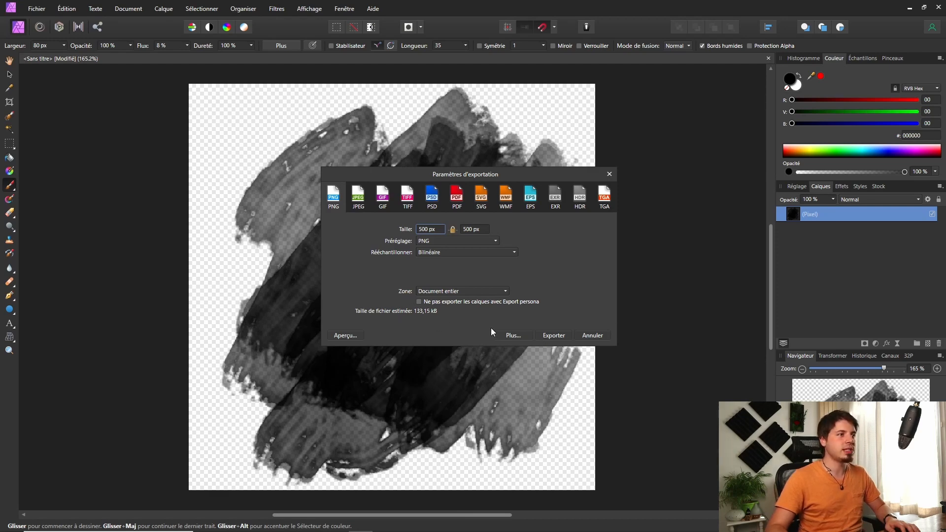
pyautogui.click(554, 336)
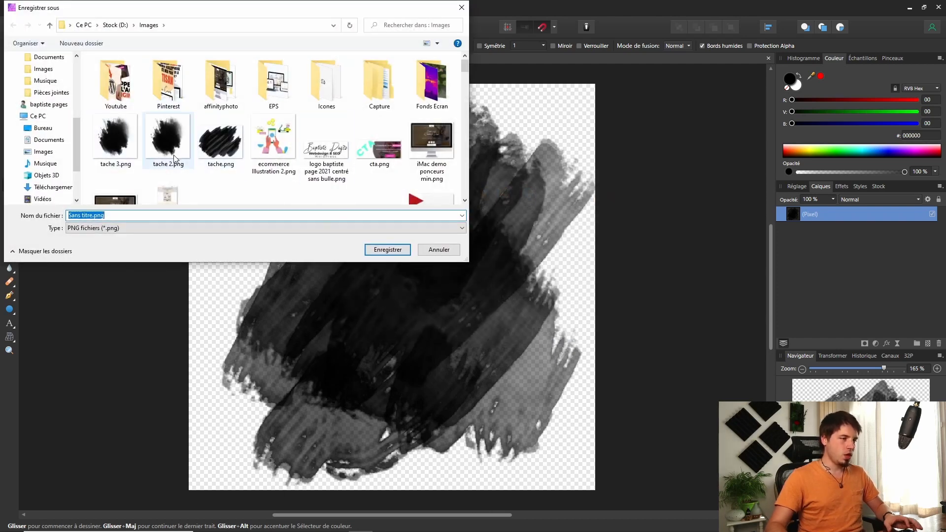
pyautogui.write('matache')
pyautogui.press('Return')
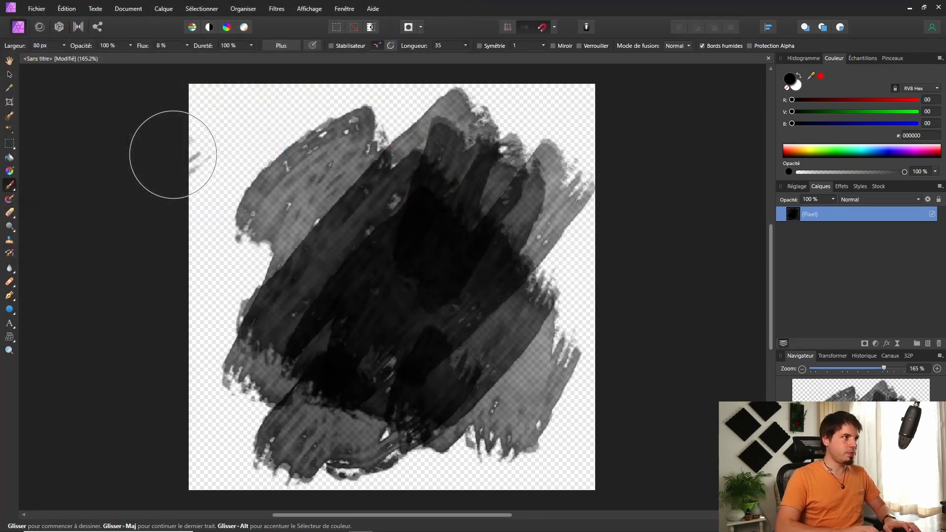
# Switch to the browser, open TinyPNG from the Outils bookmark collection and close the collection's tab.
pyautogui.hotkey('alt', 'Tab')
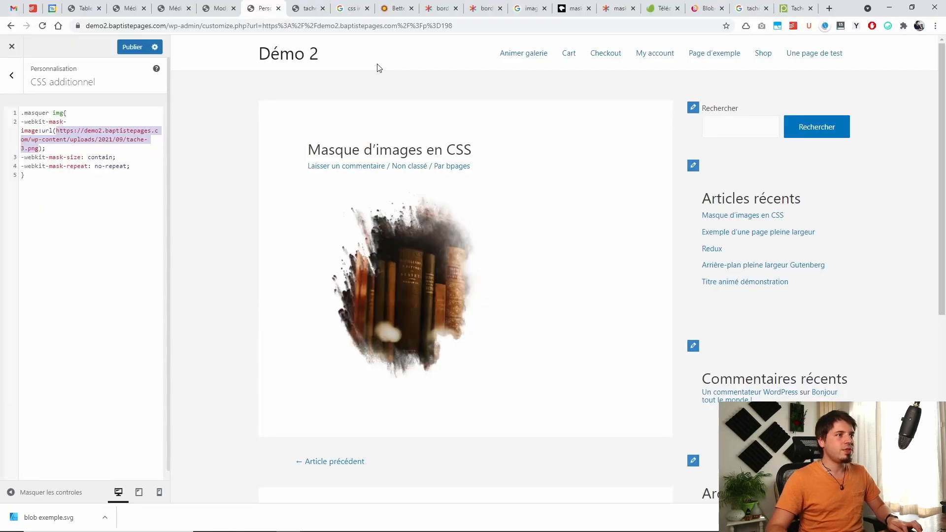
pyautogui.click(828, 8)
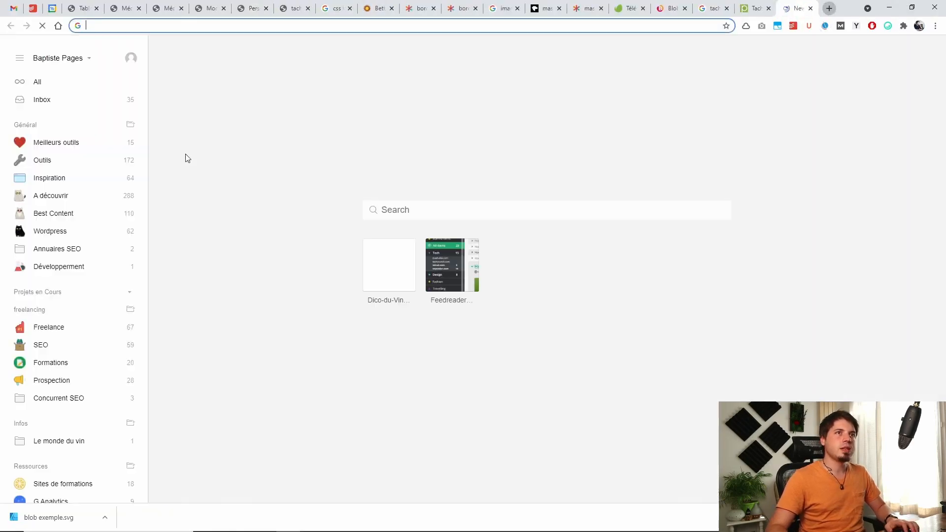
pyautogui.click(45, 160)
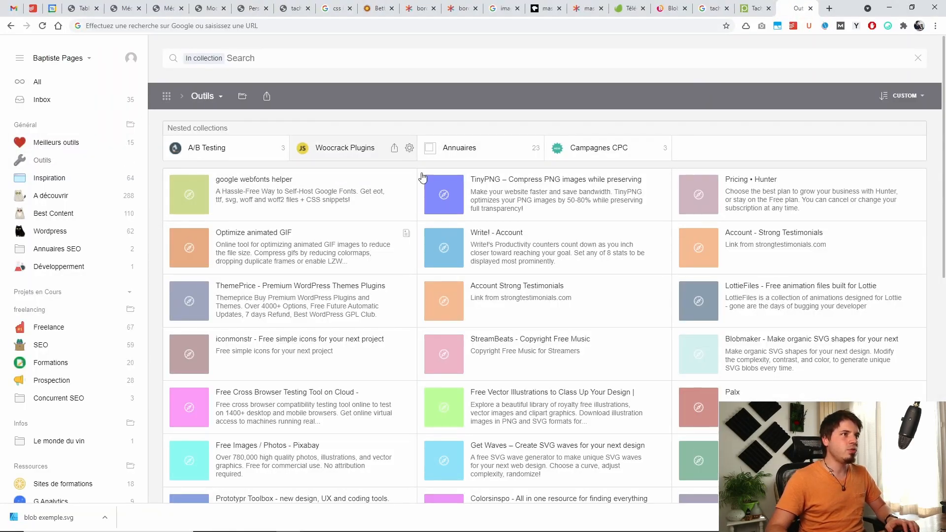
pyautogui.click(597, 180)
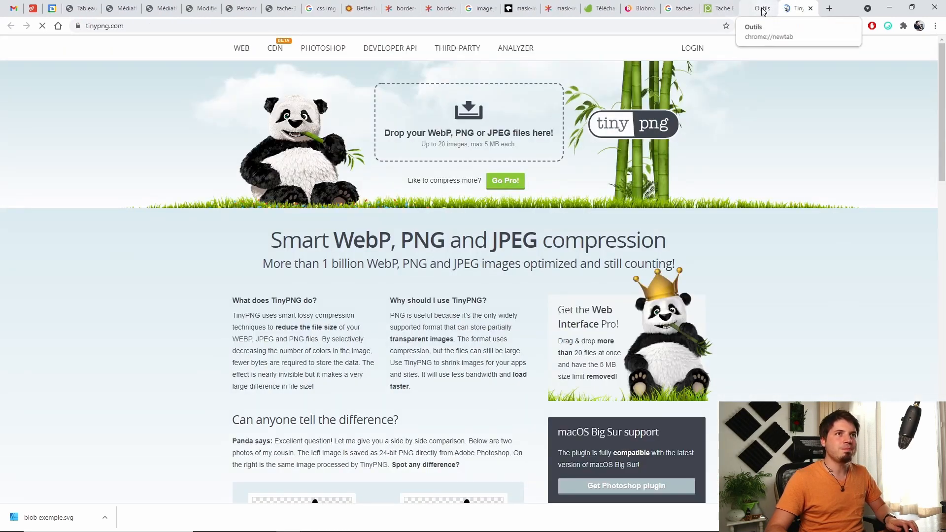
pyautogui.click(763, 9)
pyautogui.click(771, 9)
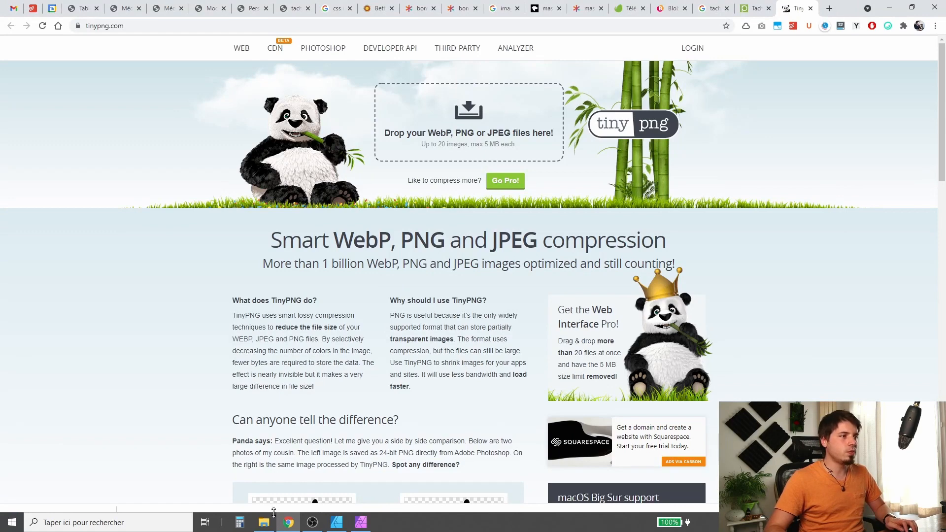
# Compress matache.png from the Images folder with TinyPNG and download the compressed file.
pyautogui.click(264, 522)
pyautogui.moveTo(562, 172); pyautogui.dragTo(150, 147)
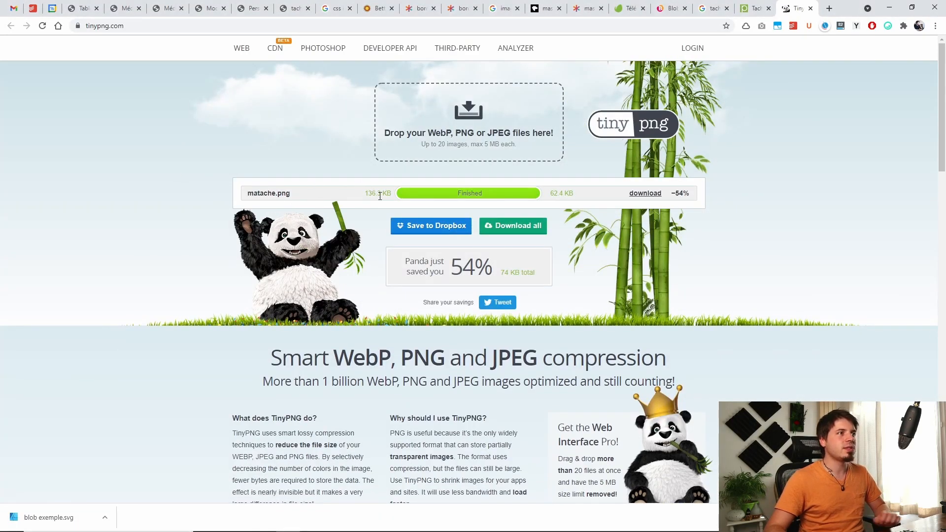
pyautogui.click(637, 197)
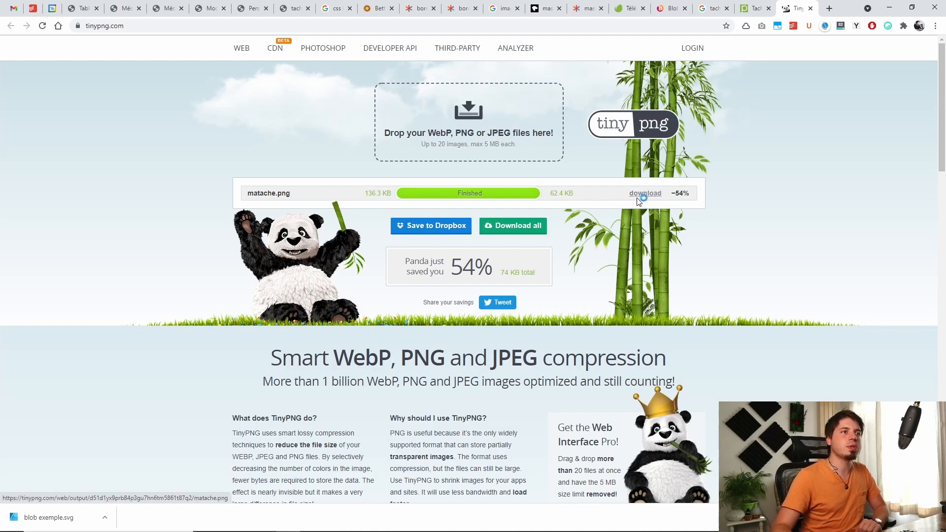
pyautogui.press('Return')
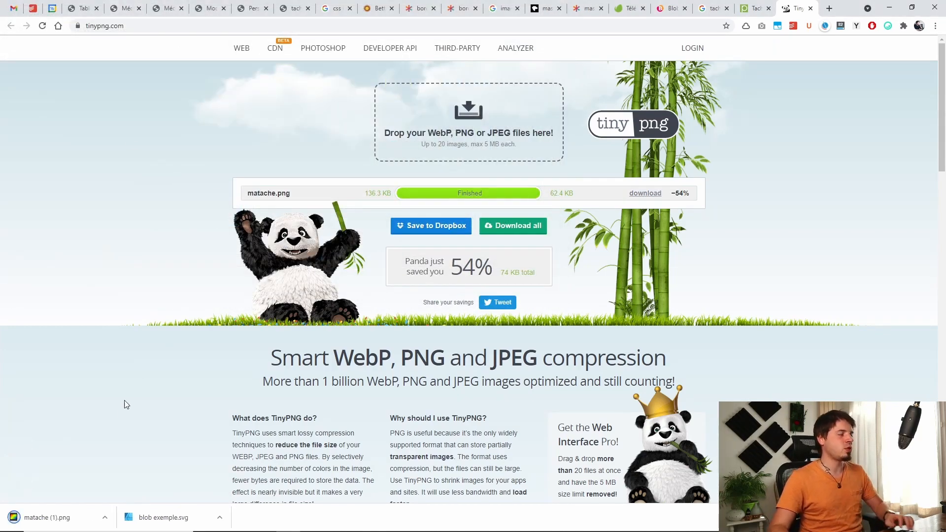
# Upload the compressed matache (1).png to the WordPress media library.
pyautogui.click(80, 6)
pyautogui.click(124, 7)
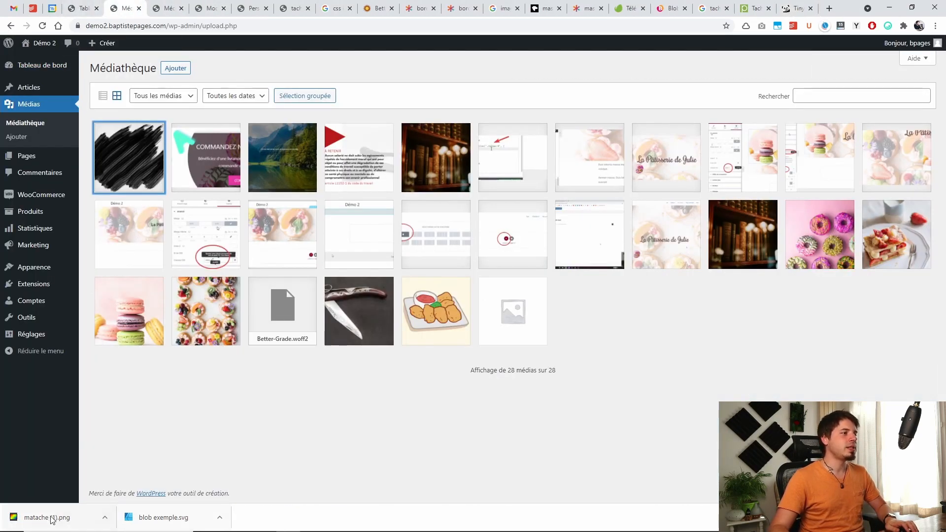
pyautogui.moveTo(52, 520)
pyautogui.mouseDown()
pyautogui.moveTo(94, 391)
pyautogui.moveTo(202, 231)
pyautogui.mouseUp()
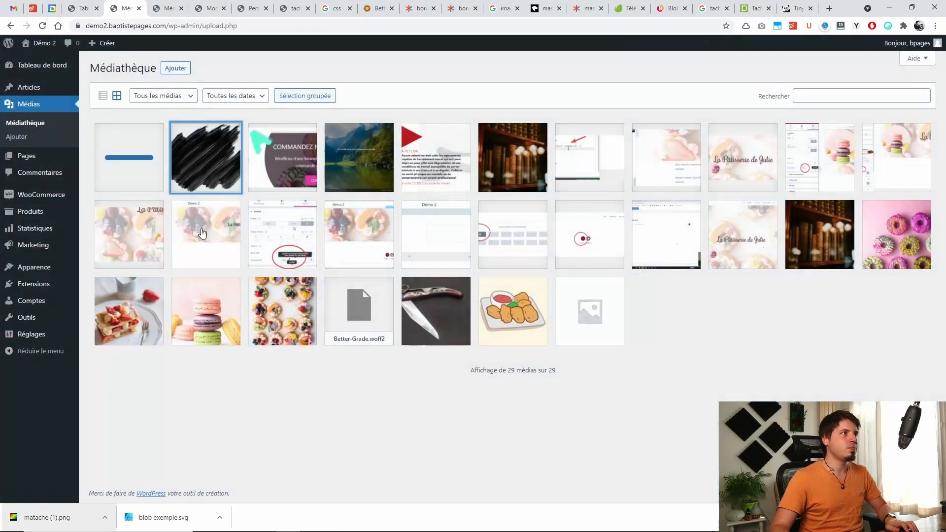
# Open the attachment details of the uploaded matache image and copy its file URL.
pyautogui.click(144, 149)
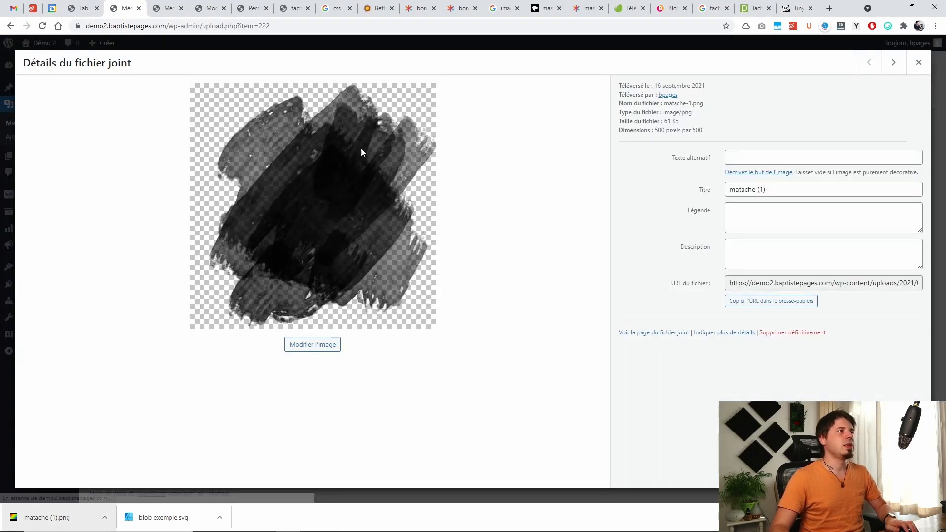
pyautogui.click(766, 282)
pyautogui.hotkey('ctrl', 'c')
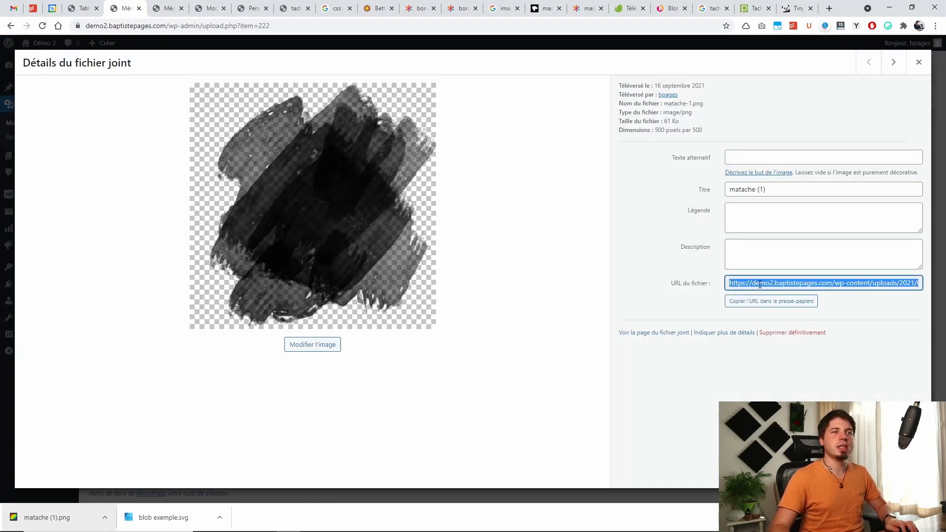
pyautogui.click(781, 301)
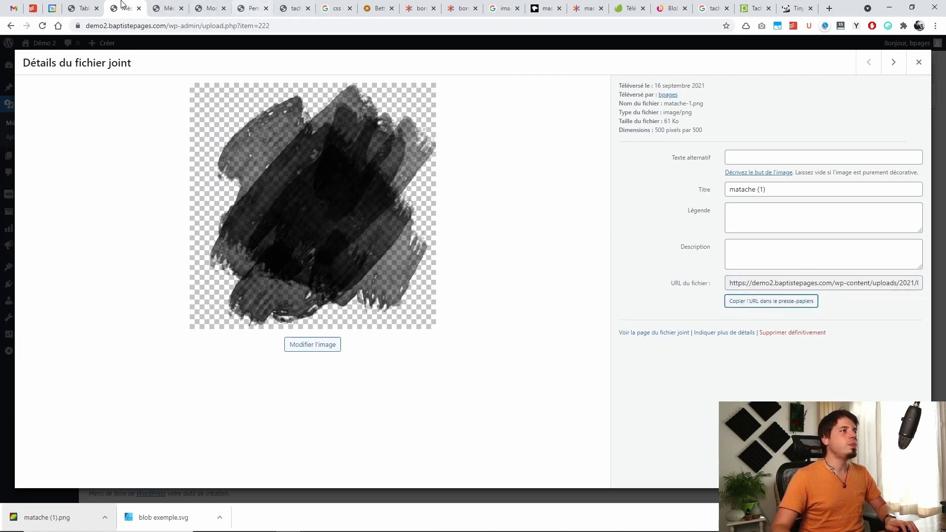
# Replace the tache-3.png URL in the customizer's -webkit-mask-image rule with the copied matache-1.png URL.
pyautogui.click(164, 7)
pyautogui.click(197, 7)
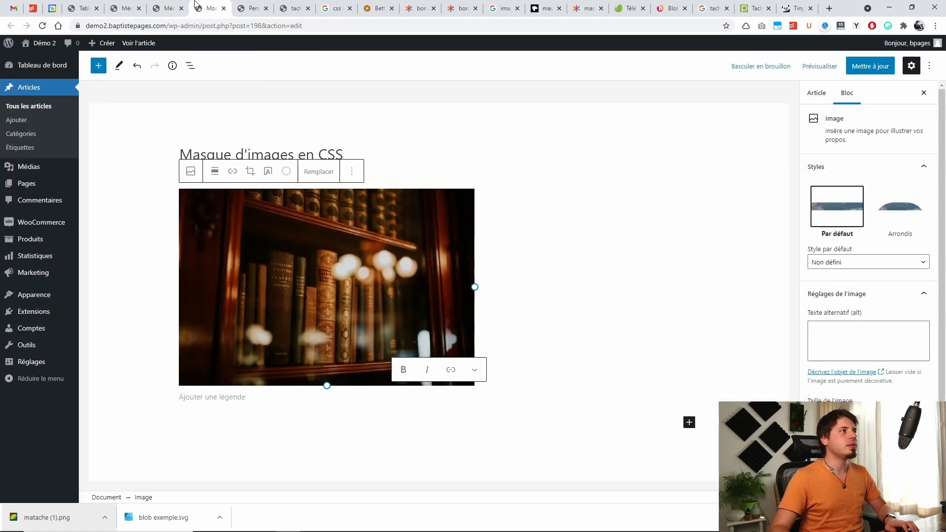
pyautogui.click(253, 9)
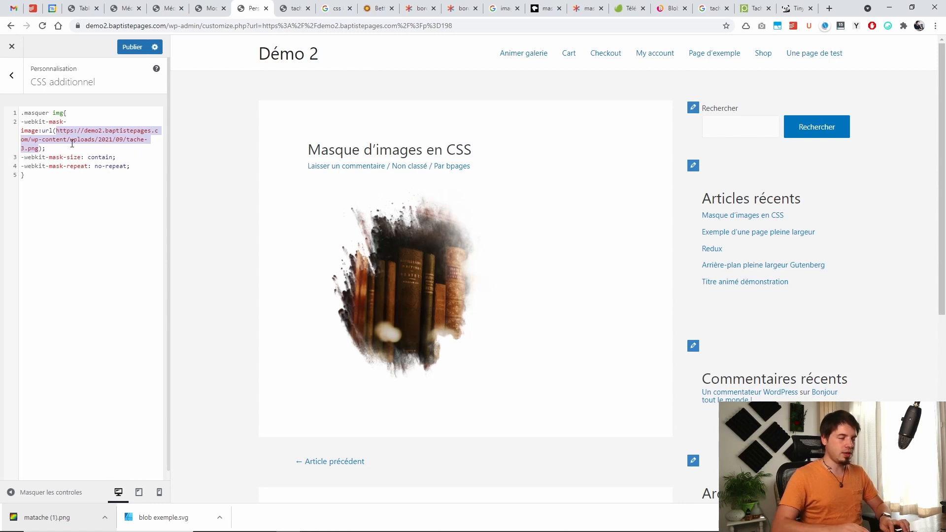
pyautogui.press('BackSpace')
pyautogui.hotkey('ctrl', 'v')
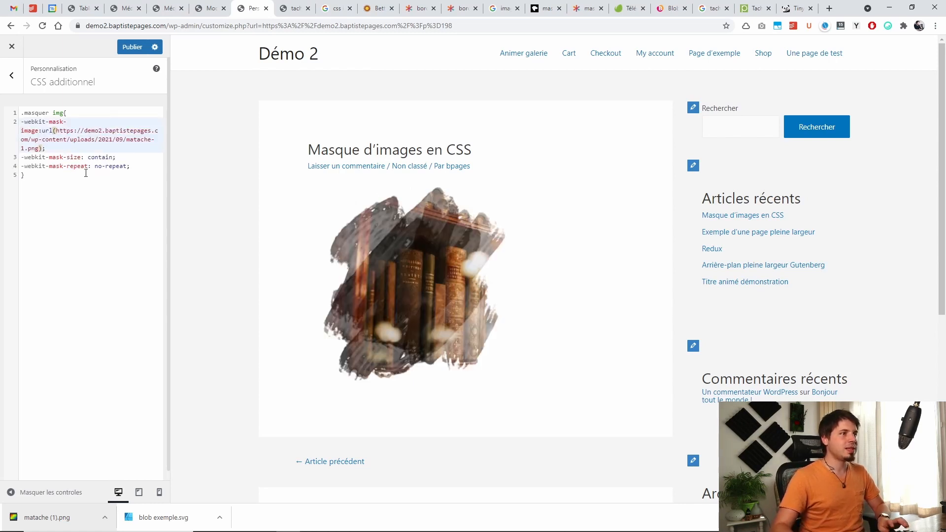
pyautogui.click(89, 280)
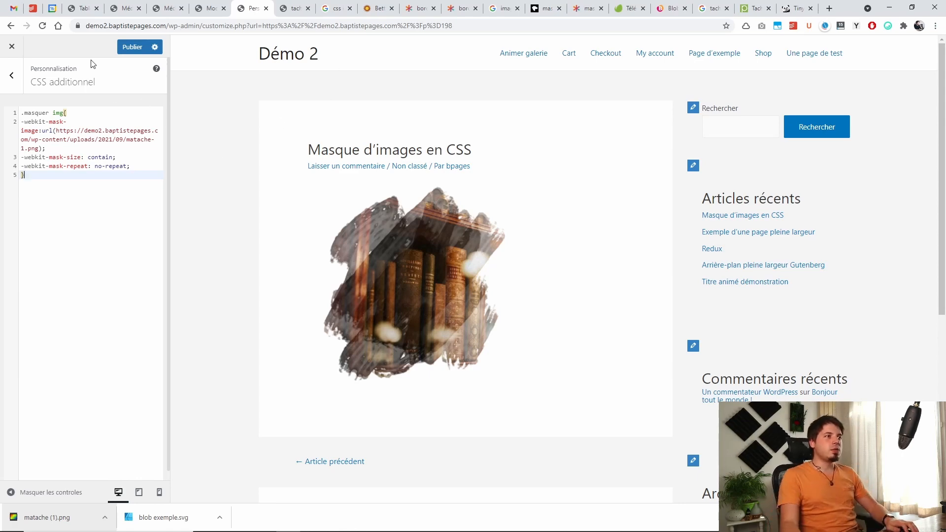
# Minimize the Affinity Photo window and return to the additional CSS editor in the customizer.
pyautogui.hotkey('alt', 'Tab')
pyautogui.hotkey('alt', 'Tab')
pyautogui.press('Tab')
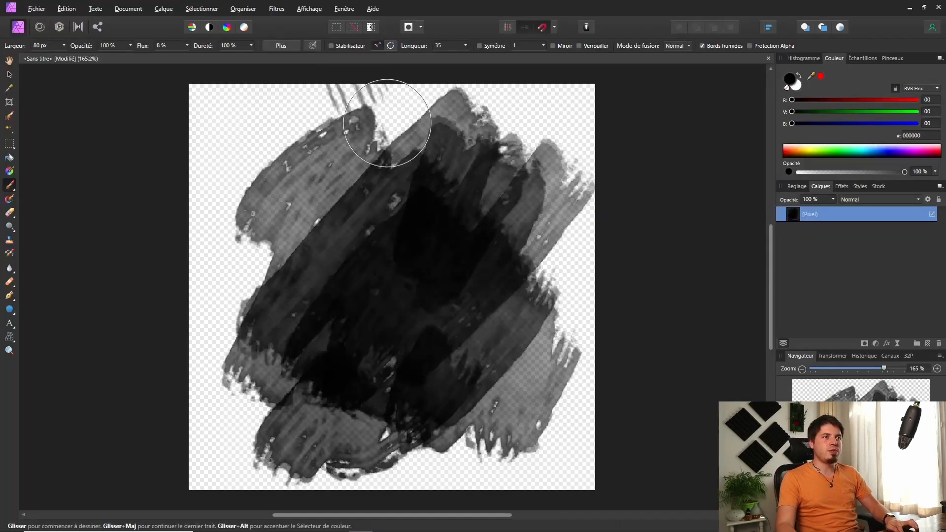
pyautogui.click(910, 8)
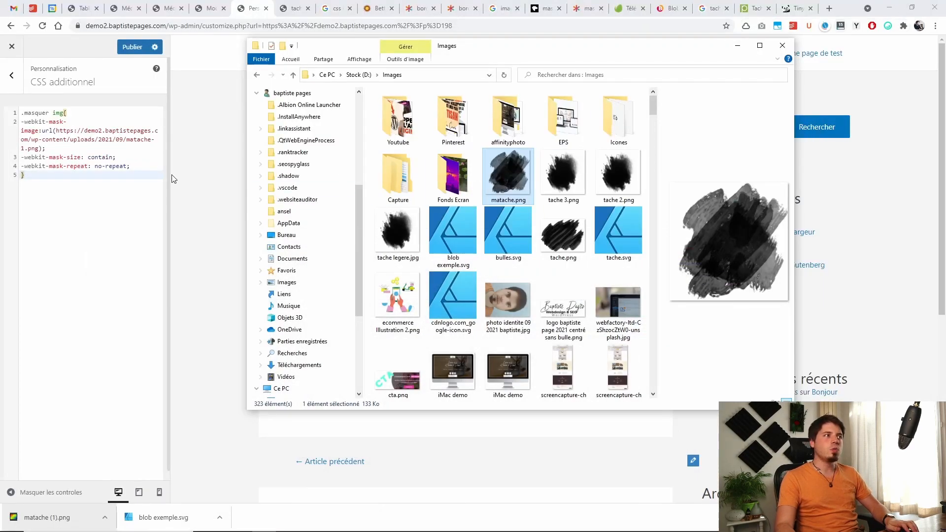
pyautogui.click(34, 149)
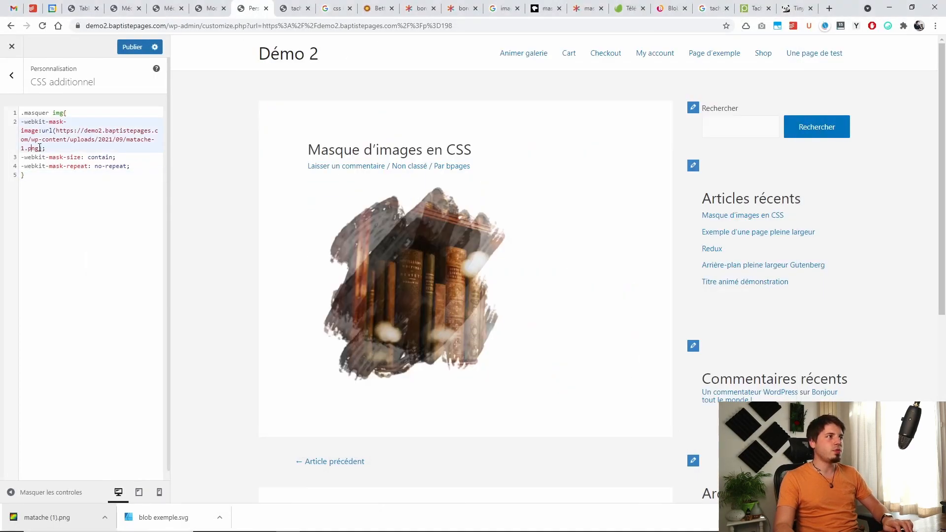
# Comment out the -webkit-mask-image line with // to preview the unmasked image, and remove the comment marks again.
pyautogui.click(24, 122)
pyautogui.write('//')
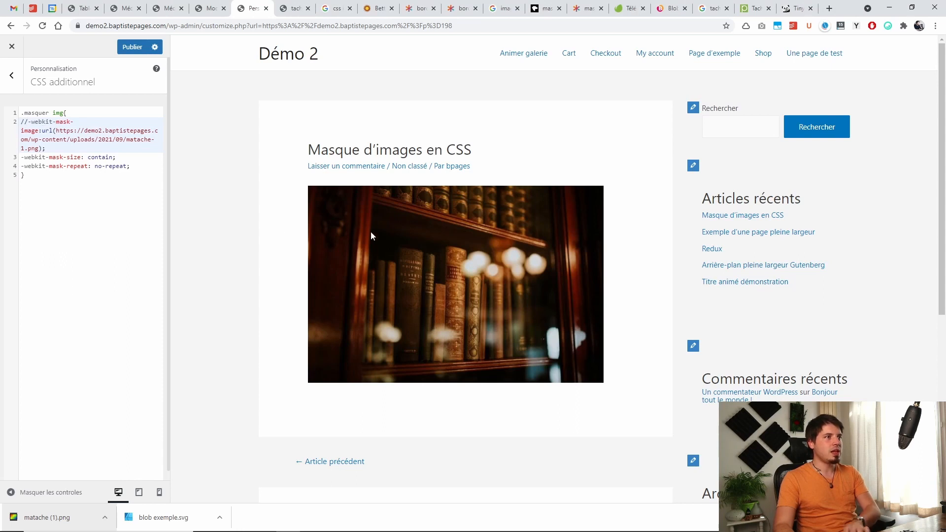
pyautogui.press('BackSpace')
pyautogui.press('BackSpace')
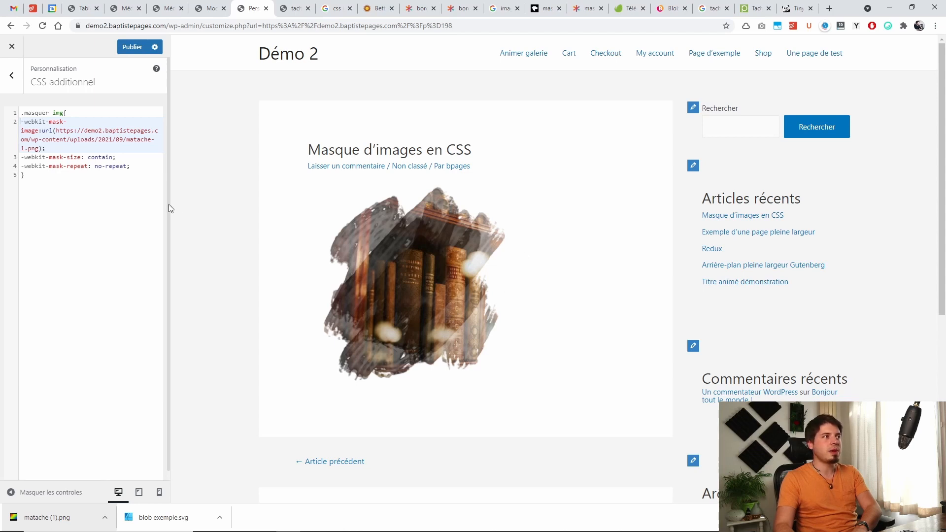
pyautogui.press('BackSpace')
pyautogui.press('Return')
pyautogui.press('Return')
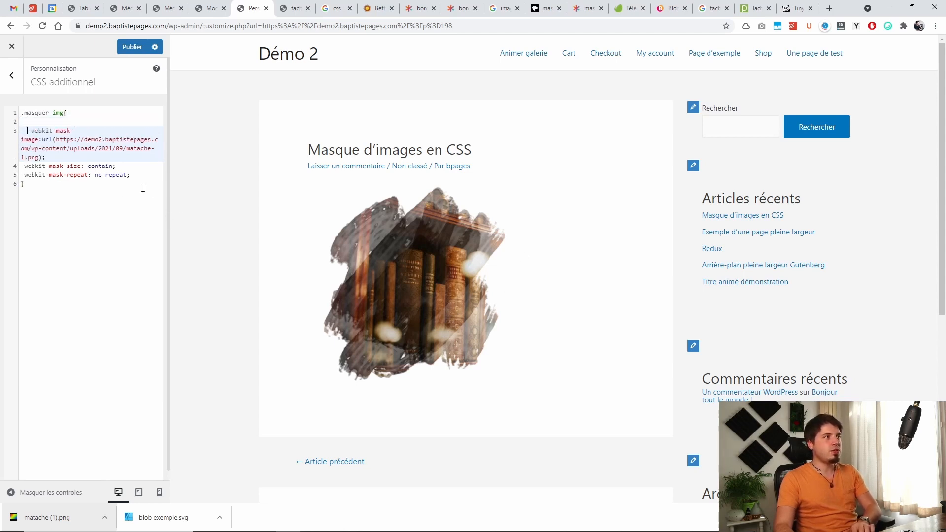
pyautogui.press('BackSpace')
pyautogui.press('BackSpace')
pyautogui.press('BackSpace')
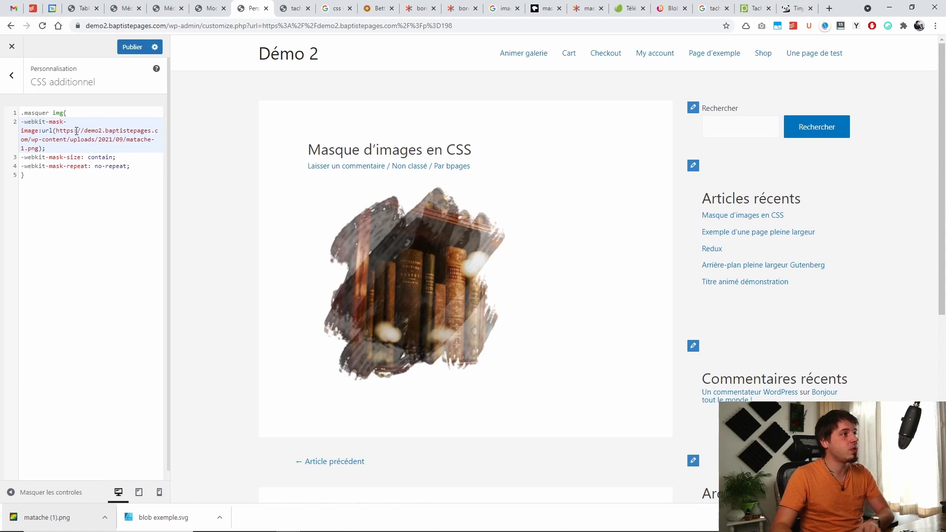
# Add a max-width:500px; declaration below the mask-repeat line in the .masquer img rule.
pyautogui.moveTo(64, 112); pyautogui.dragTo(20, 112)
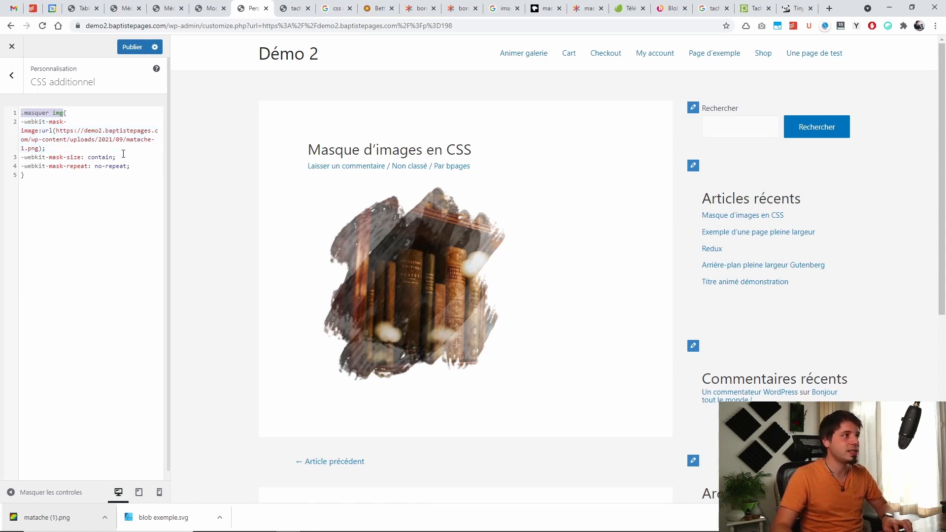
pyautogui.click(138, 166)
pyautogui.press('Return')
pyautogui.write('ma')
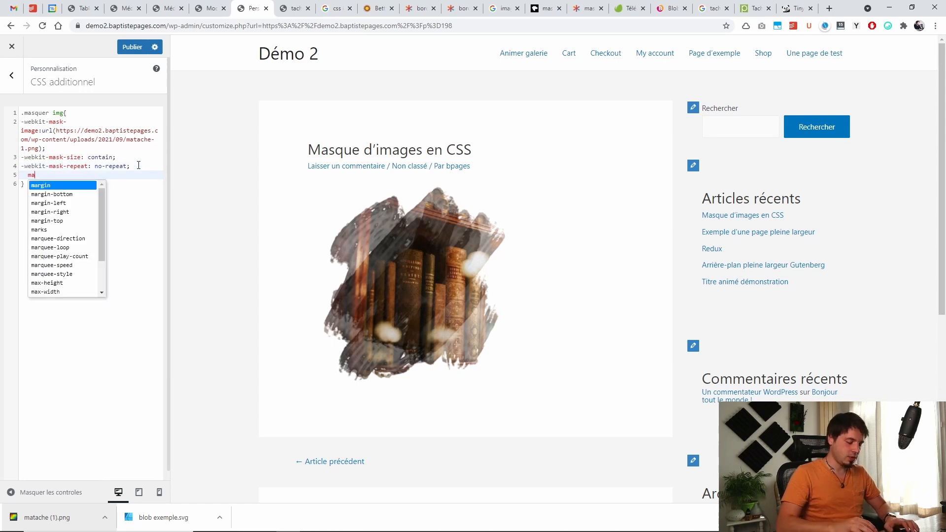
pyautogui.write('x-width:50')
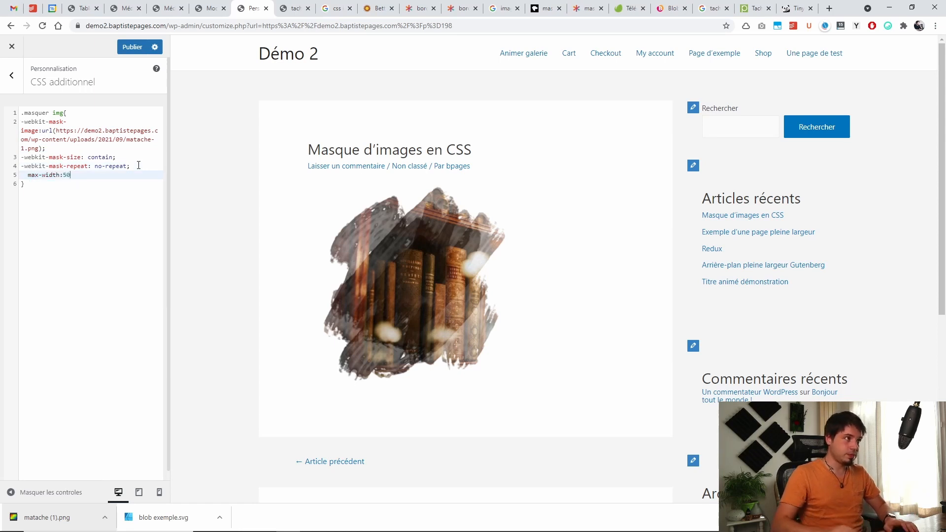
pyautogui.write('0px')
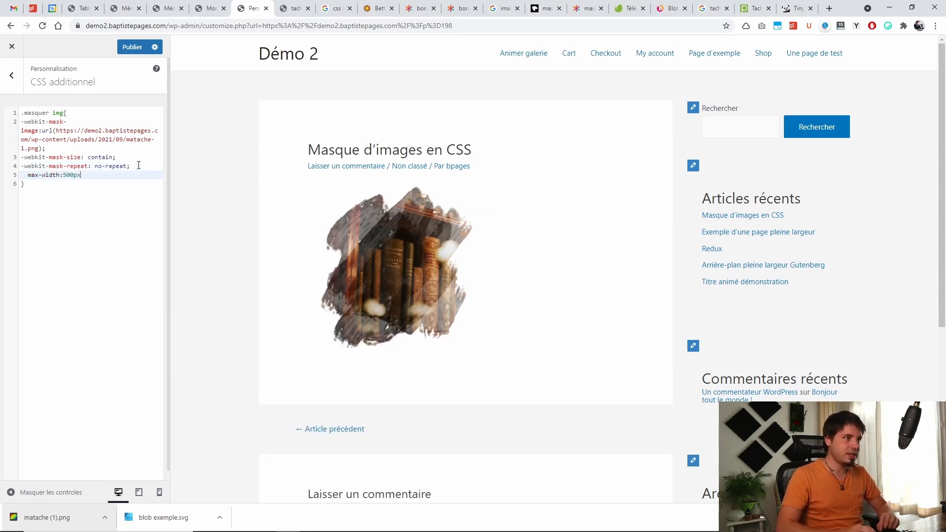
pyautogui.write(';')
# Add a height:500px; declaration below max-width in the .masquer img rule.
pyautogui.press('Return')
pyautogui.write('he')
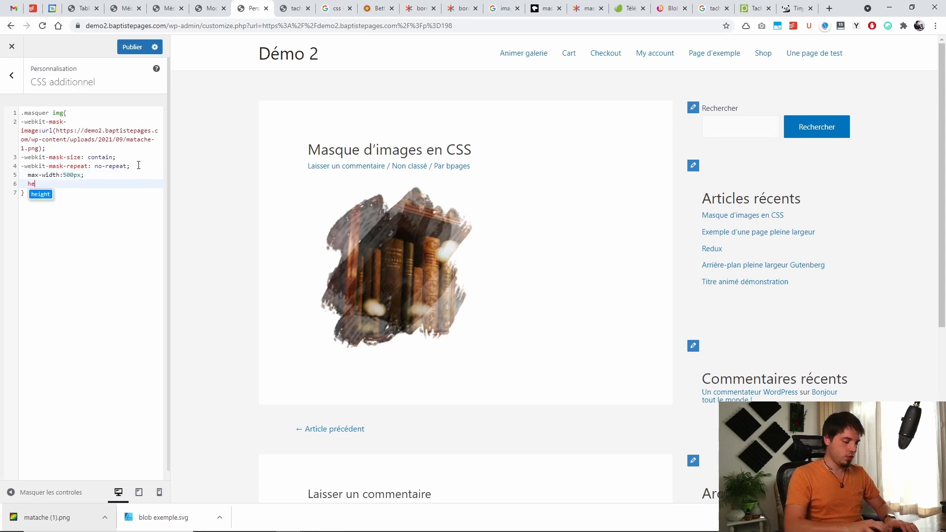
pyautogui.write('ight:auto;')
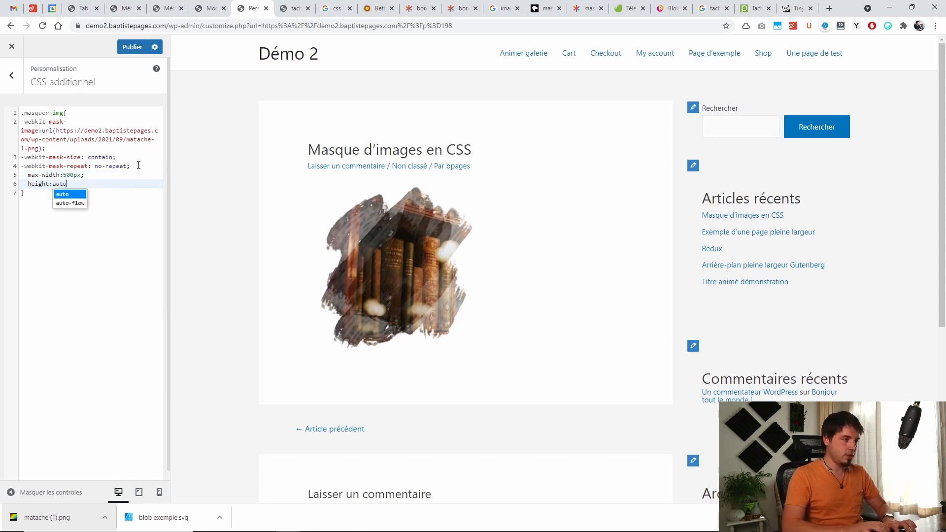
pyautogui.press('BackSpace')
pyautogui.press('BackSpace')
pyautogui.press('BackSpace')
pyautogui.press('BackSpace')
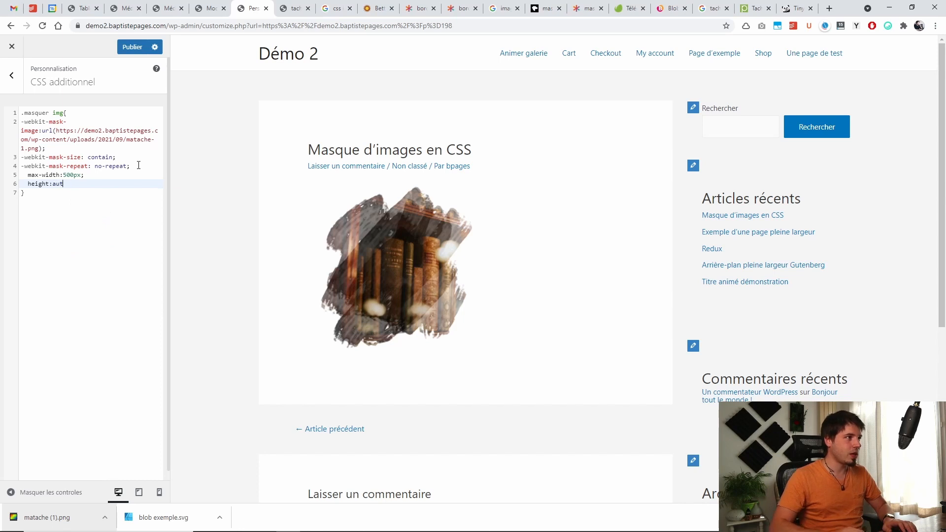
pyautogui.write('500px;')
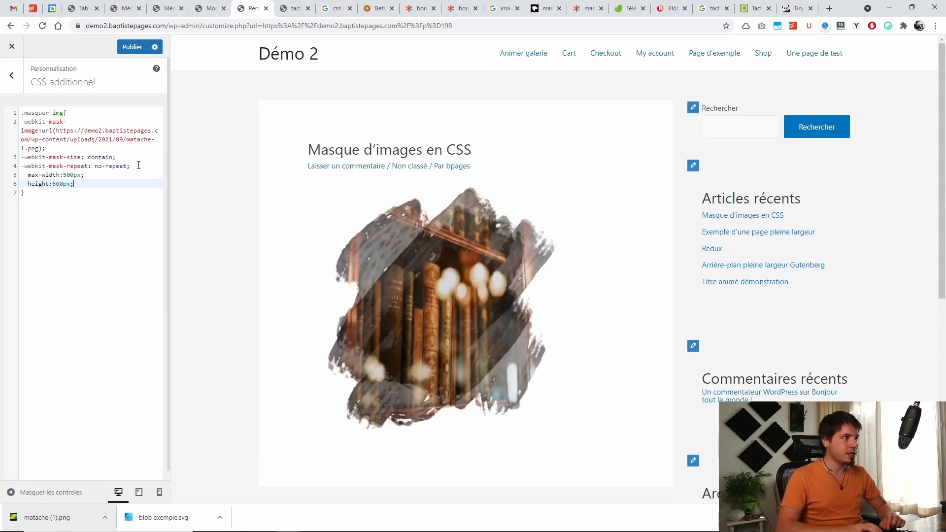
# Add an object-fit:cover; declaration below the height line.
pyautogui.press('Return')
pyautogui.write('object-')
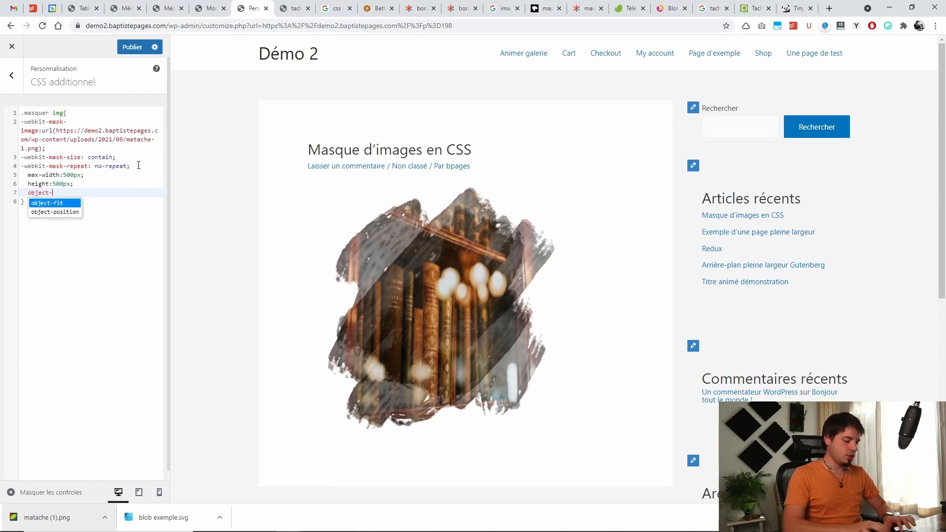
pyautogui.write('fit:cover')
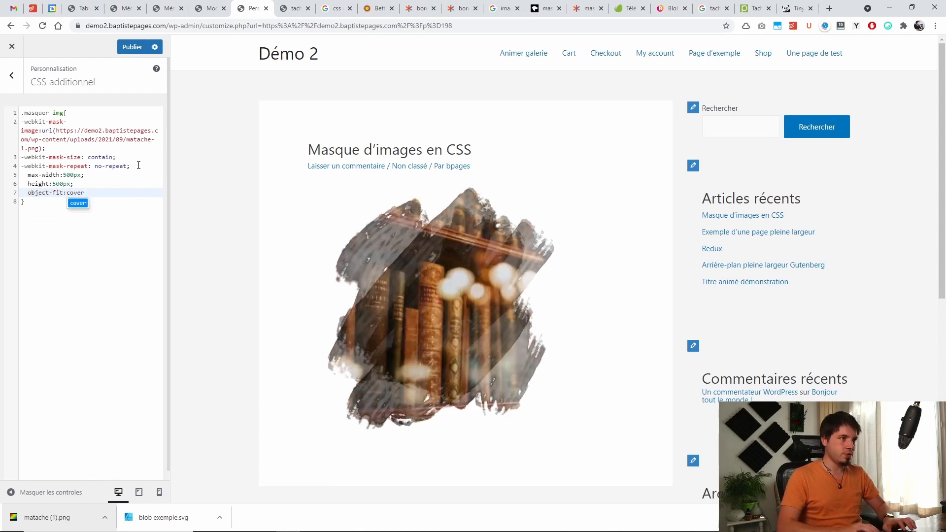
pyautogui.write(';')
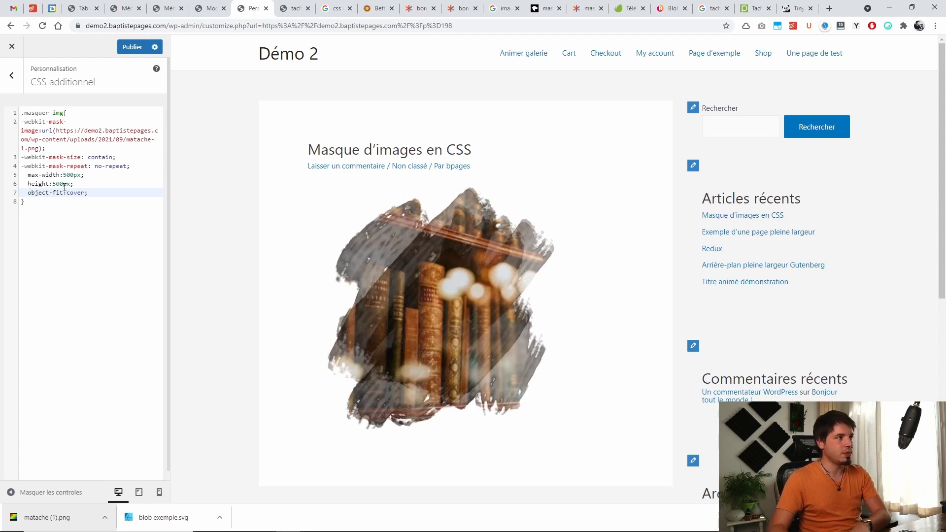
# Comment out the object-fit line and the -webkit-mask-image line with //.
pyautogui.write('//')
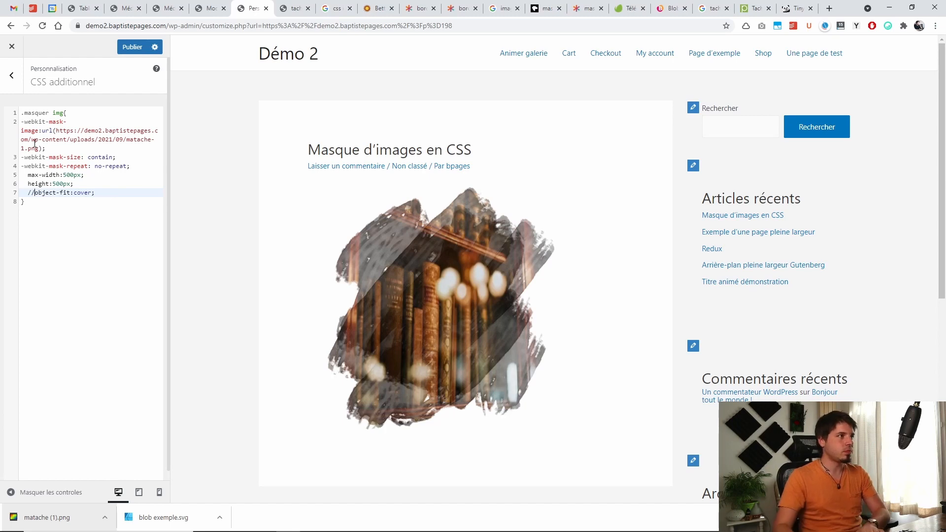
pyautogui.click(22, 129)
pyautogui.click(22, 121)
pyautogui.write('//')
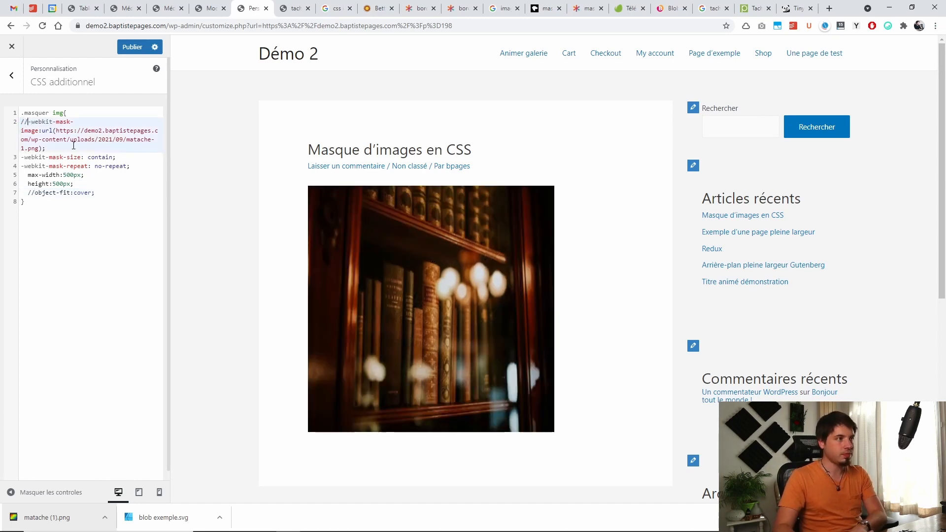
# Set the image height to 700px in the CSS rule.
pyautogui.moveTo(53, 185); pyautogui.dragTo(56, 184)
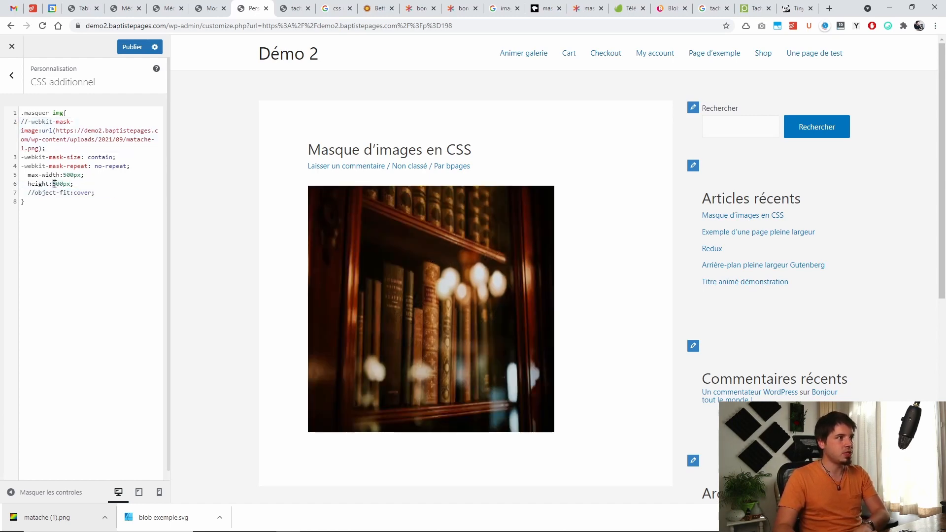
pyautogui.write('/')
pyautogui.press('BackSpace')
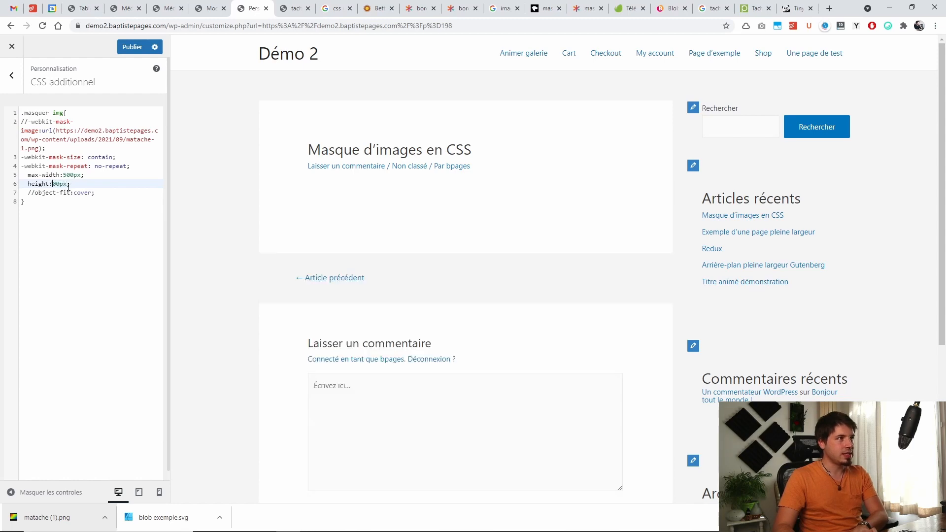
pyautogui.write('7')
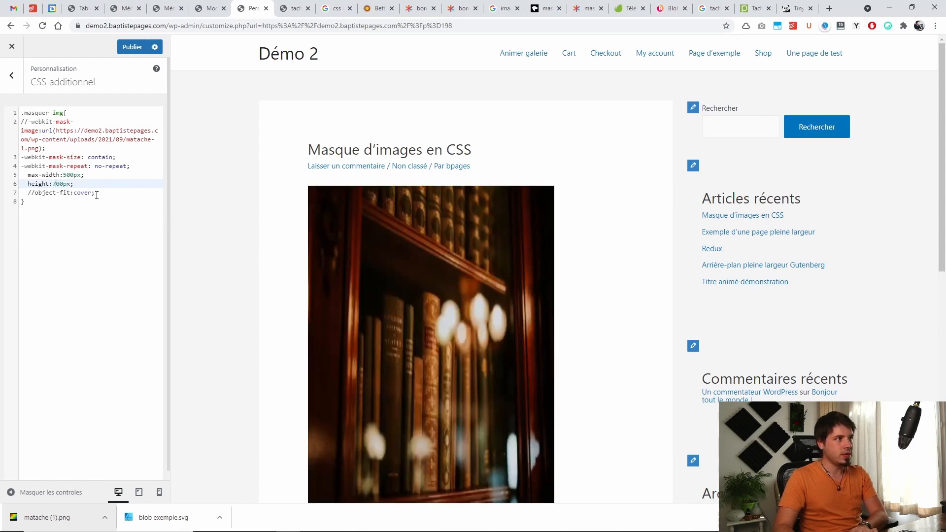
# Remove the comment marks from the object-fit line and set the height back to 500px.
pyautogui.click(35, 193)
pyautogui.press('BackSpace')
pyautogui.press('BackSpace')
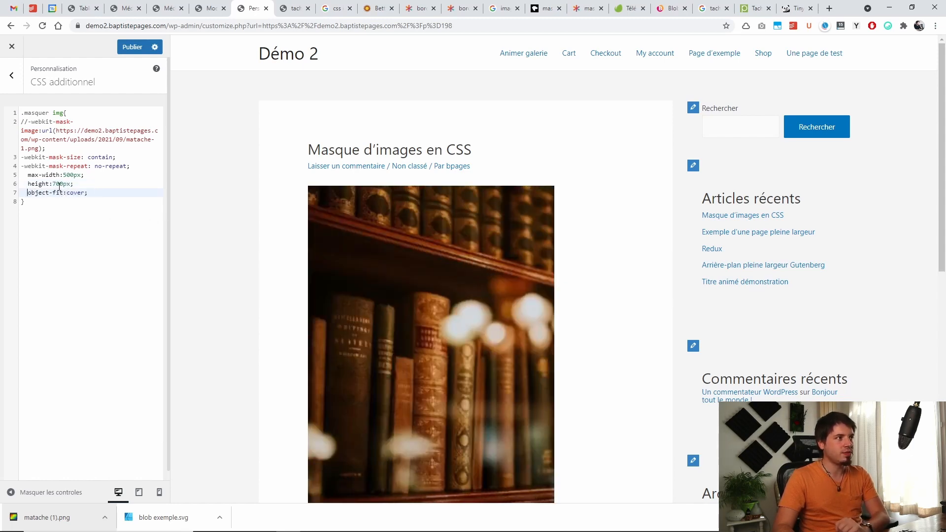
pyautogui.moveTo(55, 184); pyautogui.dragTo(52, 184)
pyautogui.write('5')
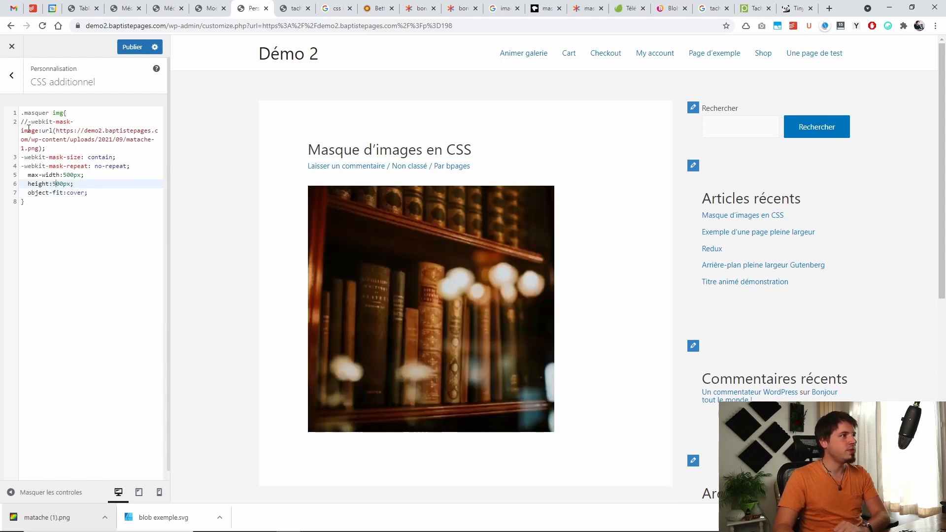
# Remove the comment marks from the -webkit-mask-image line to reapply the mask.
pyautogui.click(29, 122)
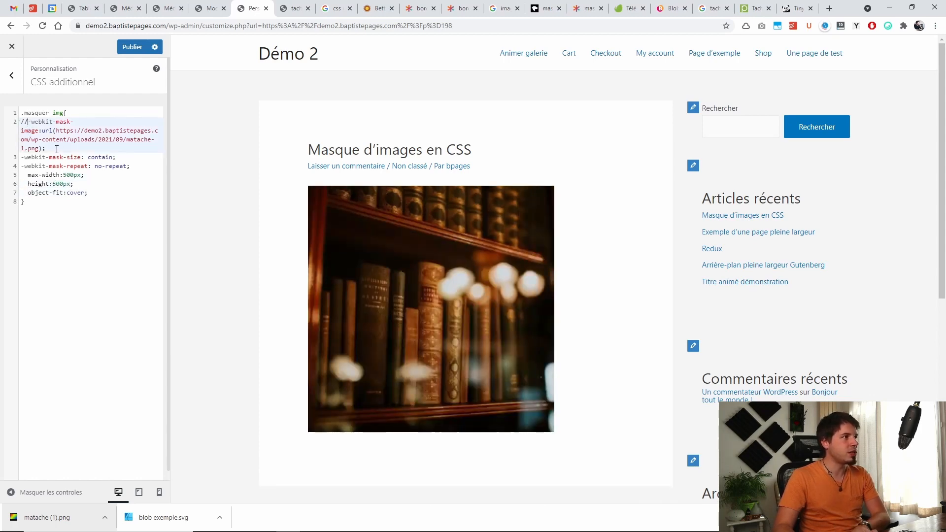
pyautogui.moveTo(49, 158); pyautogui.dragTo(77, 158)
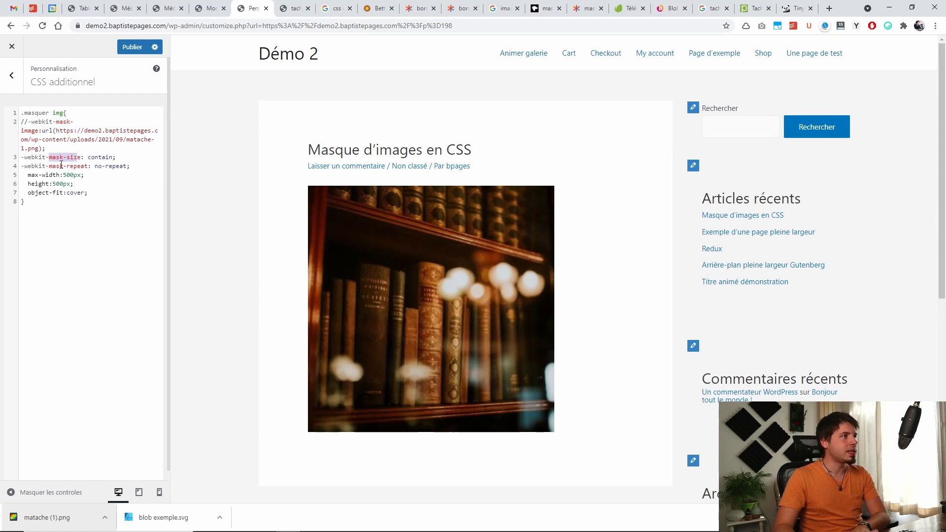
pyautogui.click(56, 166)
pyautogui.click(27, 122)
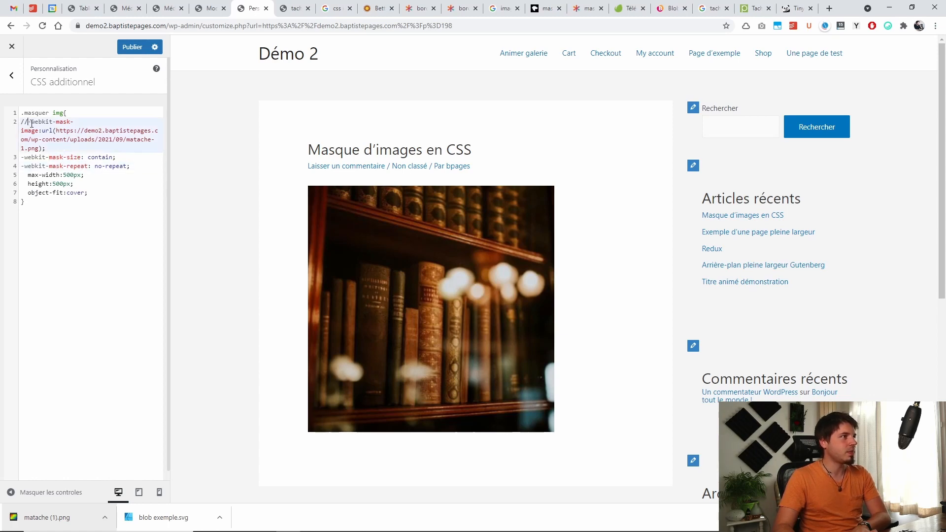
pyautogui.press('BackSpace')
pyautogui.press('BackSpace')
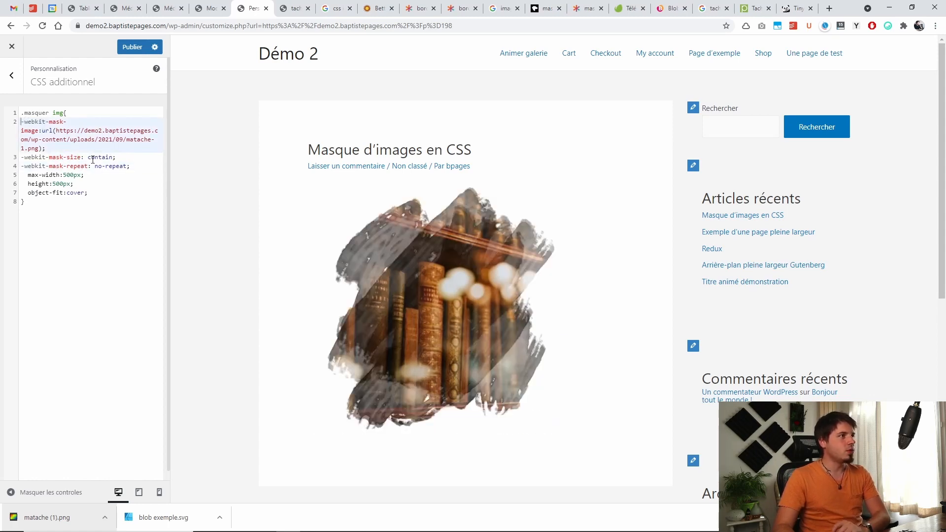
# Comment out the -webkit-mask-size, max-width, height and object-fit lines with //.
pyautogui.click(22, 157)
pyautogui.write('//')
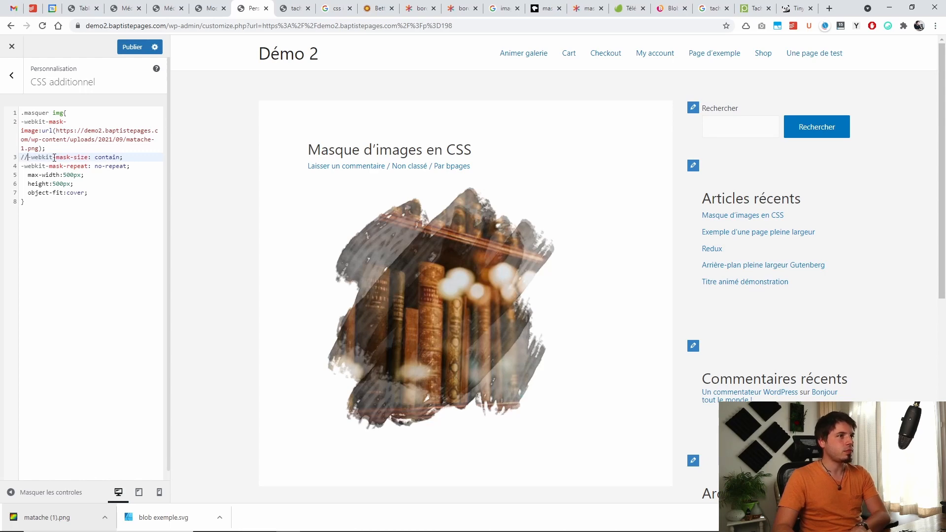
pyautogui.click(28, 175)
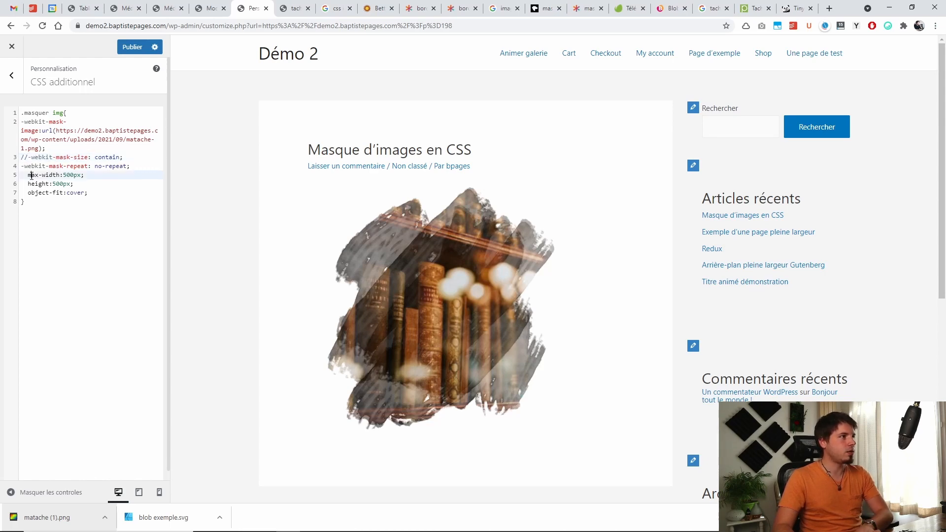
pyautogui.write('//')
pyautogui.click(24, 184)
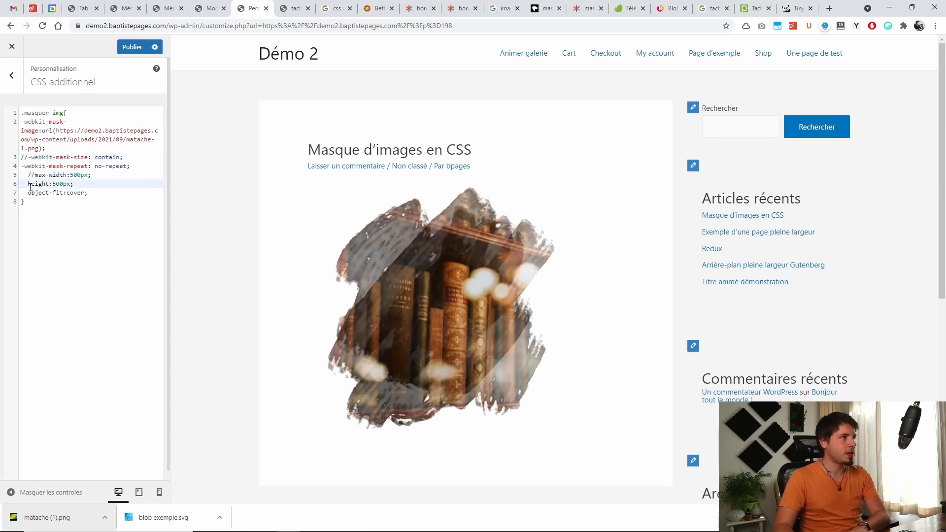
pyautogui.write('//')
pyautogui.click(28, 192)
pyautogui.write('//')
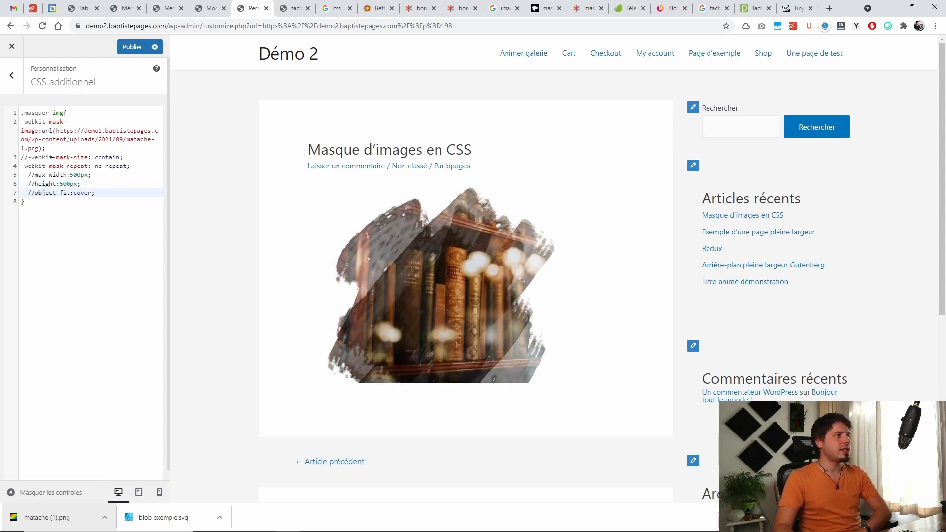
# Comment out the -webkit-mask-repeat line with // and uncomment the -webkit-mask-size line.
pyautogui.click(24, 166)
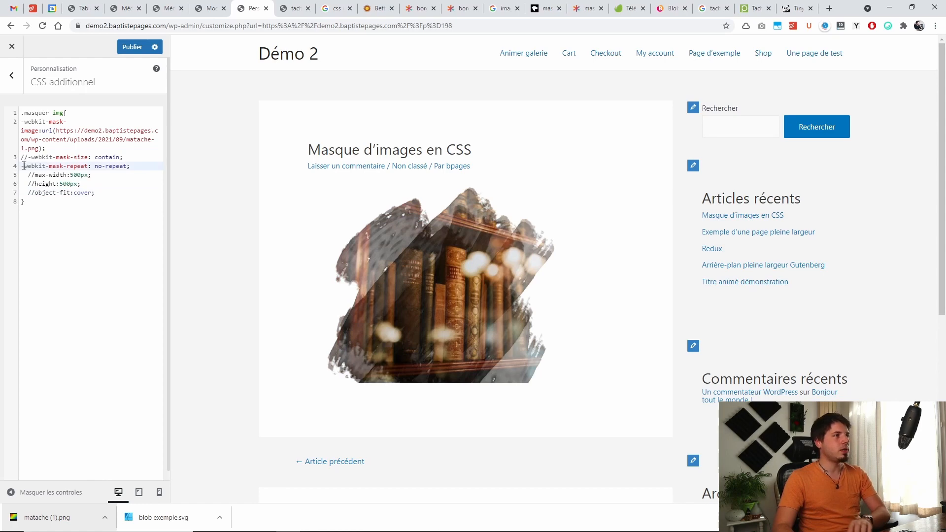
pyautogui.write('//')
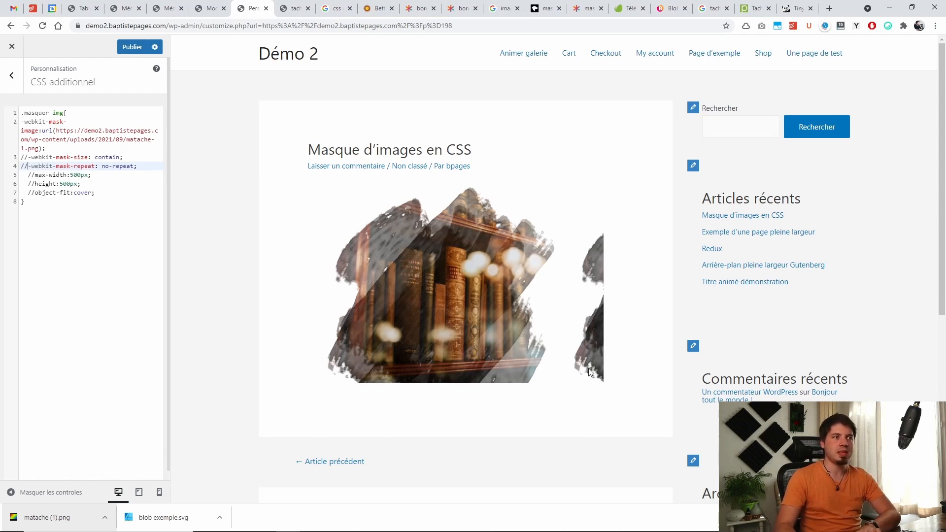
pyautogui.click(26, 156)
pyautogui.press('BackSpace')
pyautogui.press('BackSpace')
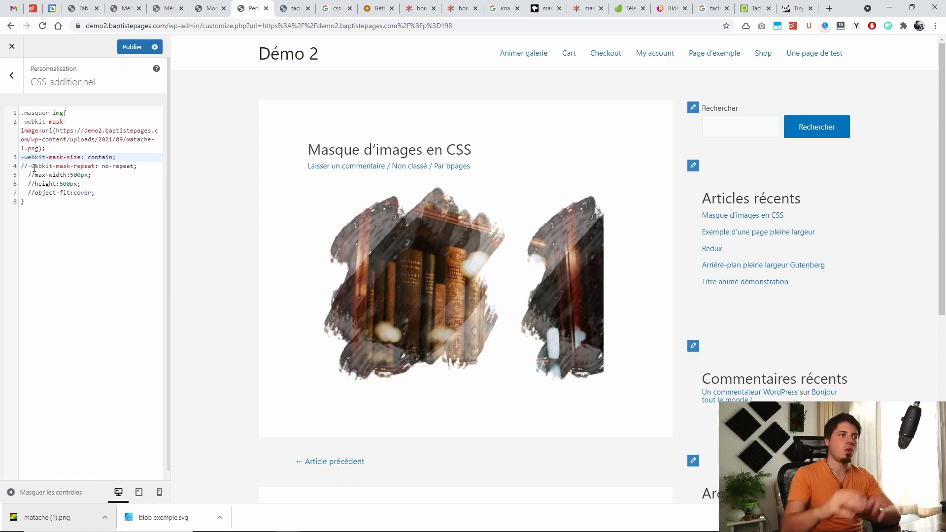
# Remove the comment marks from the -webkit-mask-repeat and max-width lines.
pyautogui.press('Down')
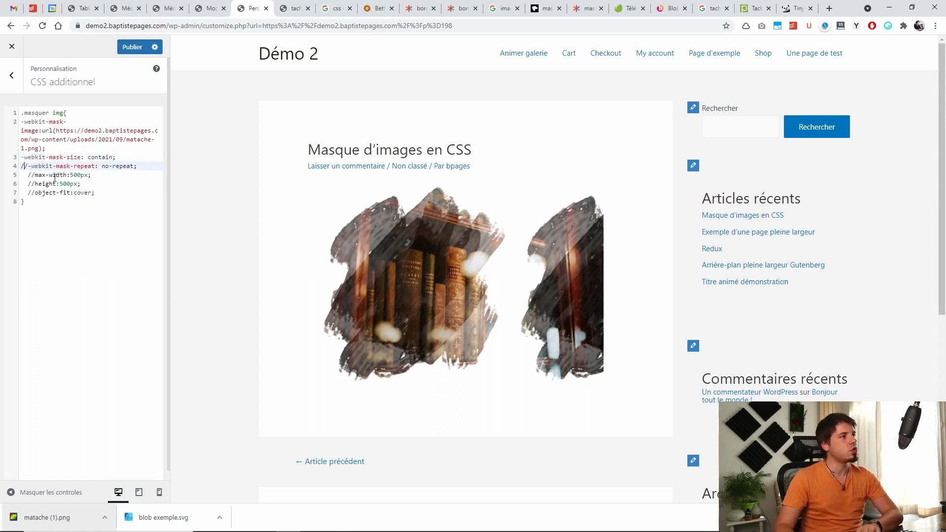
pyautogui.press('Delete')
pyautogui.press('Delete')
pyautogui.click(28, 175)
pyautogui.press('Delete')
pyautogui.press('Delete')
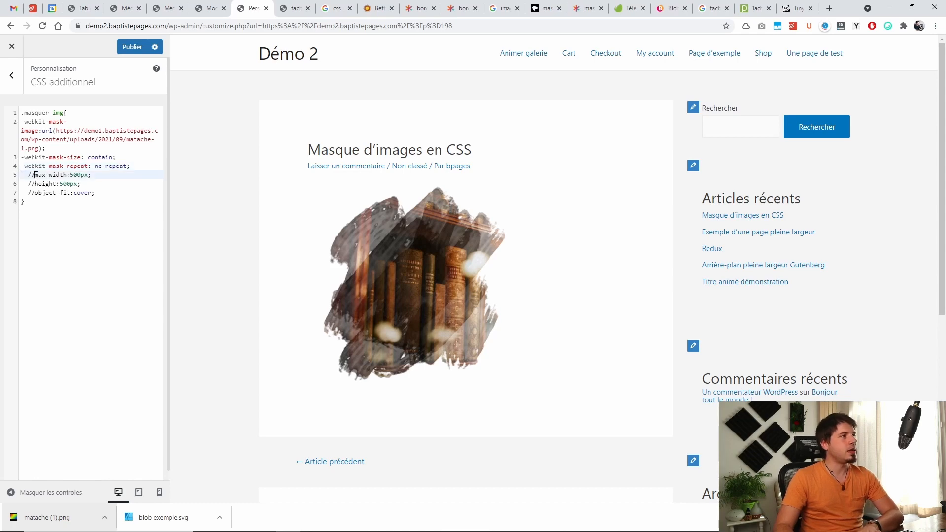
# Remove the comment marks from the height and object-fit lines.
pyautogui.click(38, 192)
pyautogui.click(34, 184)
pyautogui.press('BackSpace')
pyautogui.press('BackSpace')
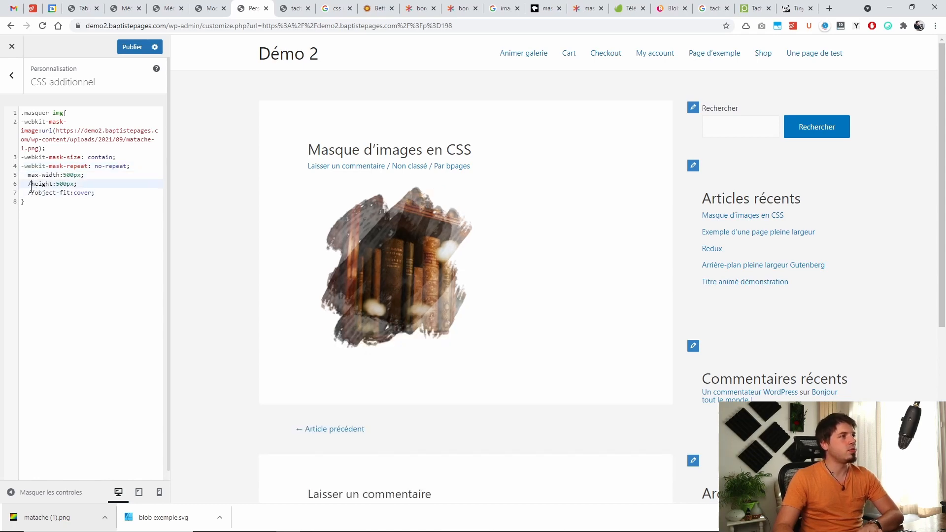
pyautogui.click(36, 192)
pyautogui.press('BackSpace')
pyautogui.press('BackSpace')
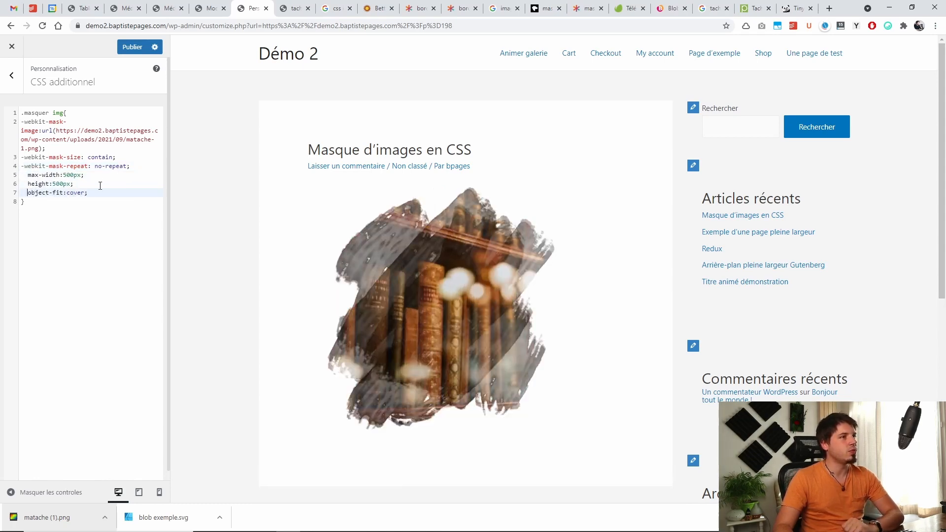
# Set both the height and the max-width of the masked image to 300px.
pyautogui.click(83, 185)
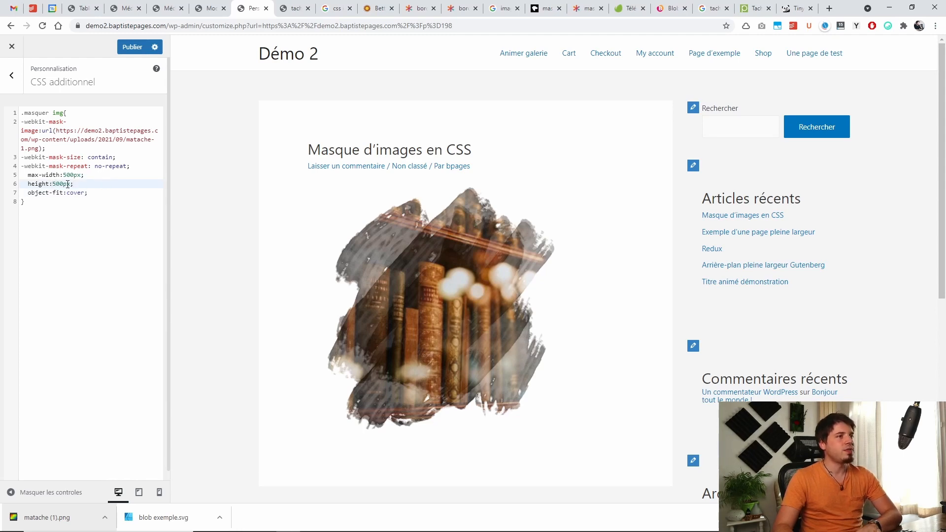
pyautogui.press('BackSpace')
pyautogui.write('3')
pyautogui.click(65, 175)
pyautogui.press('BackSpace')
pyautogui.write('3')
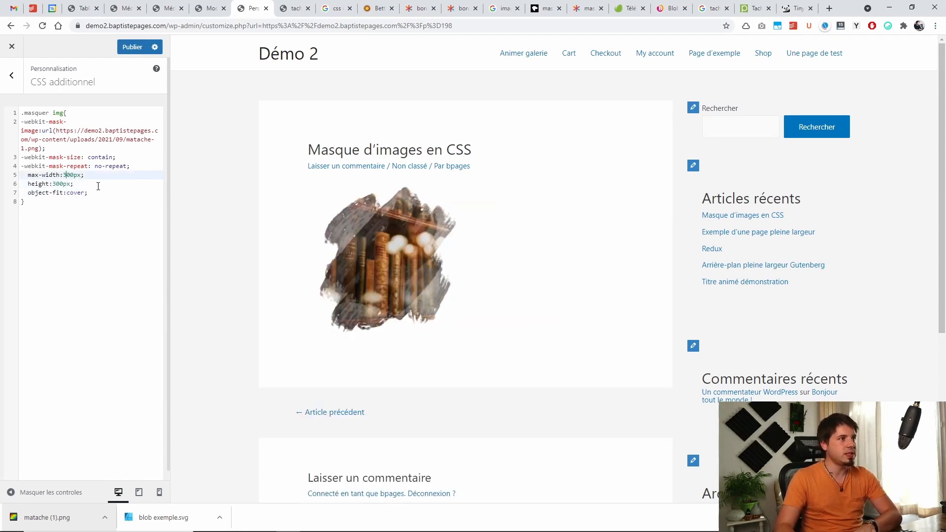
# Publish the additional CSS changes for the masked image.
pyautogui.click(162, 168)
pyautogui.click(142, 185)
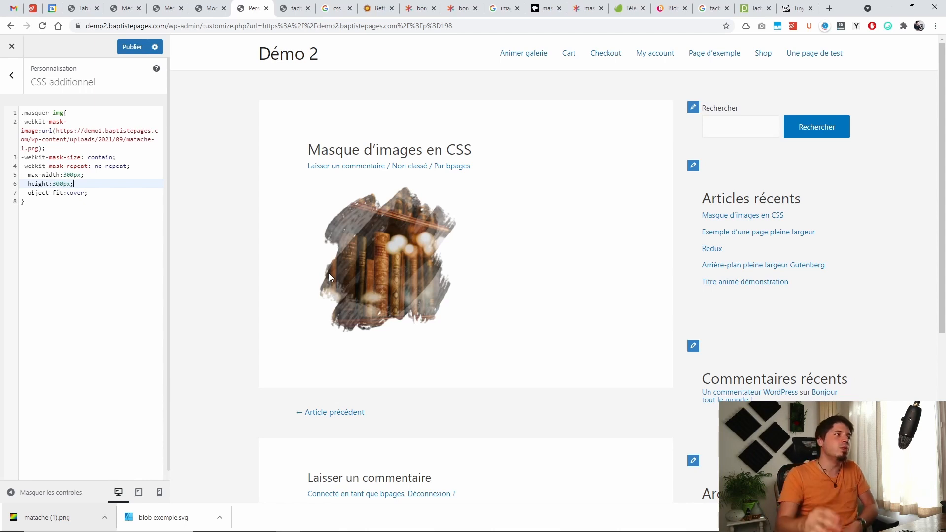
pyautogui.click(133, 47)
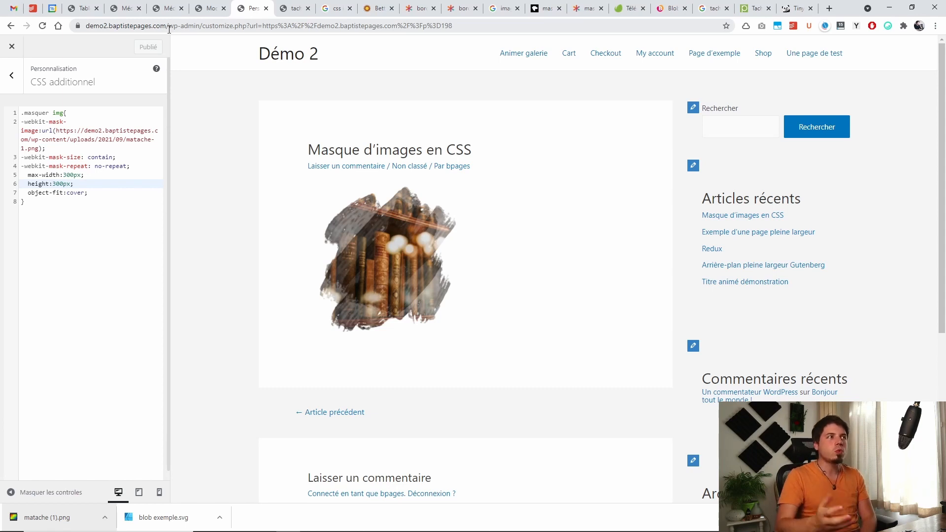
# Replace the bookshelf image in the post with the pink donuts image from the media library and update the post.
pyautogui.click(210, 8)
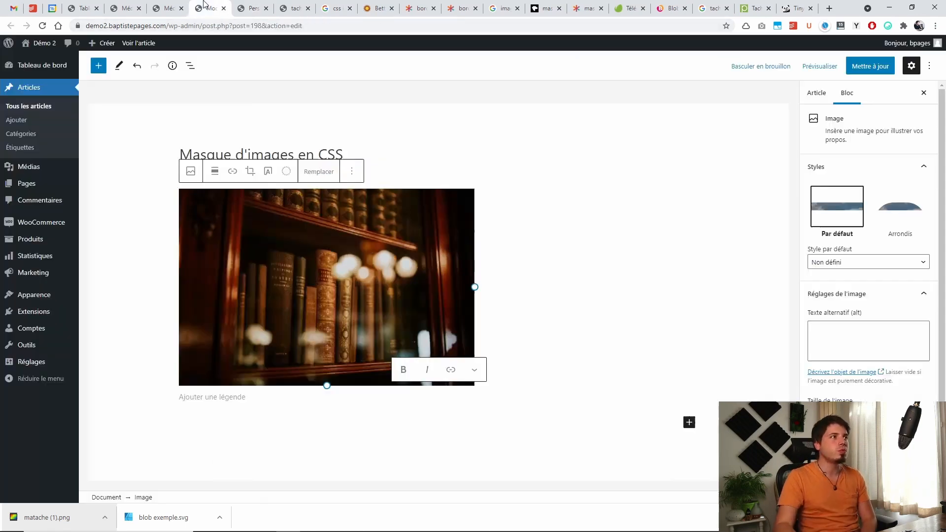
pyautogui.click(331, 280)
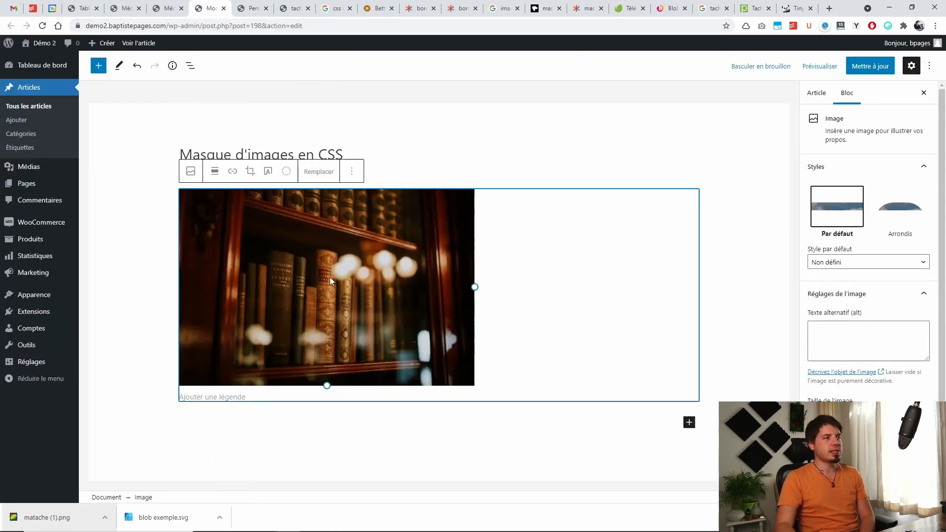
pyautogui.click(316, 173)
pyautogui.click(365, 212)
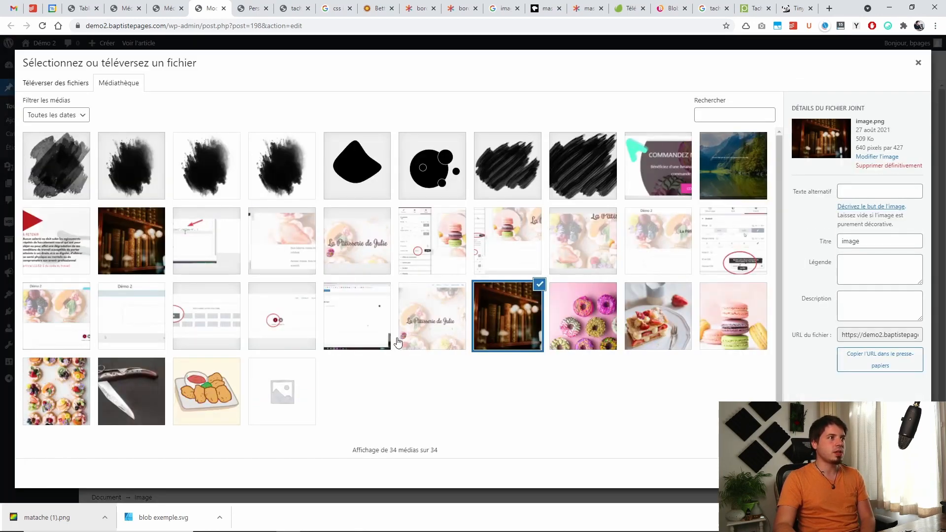
pyautogui.click(600, 334)
pyautogui.click(898, 474)
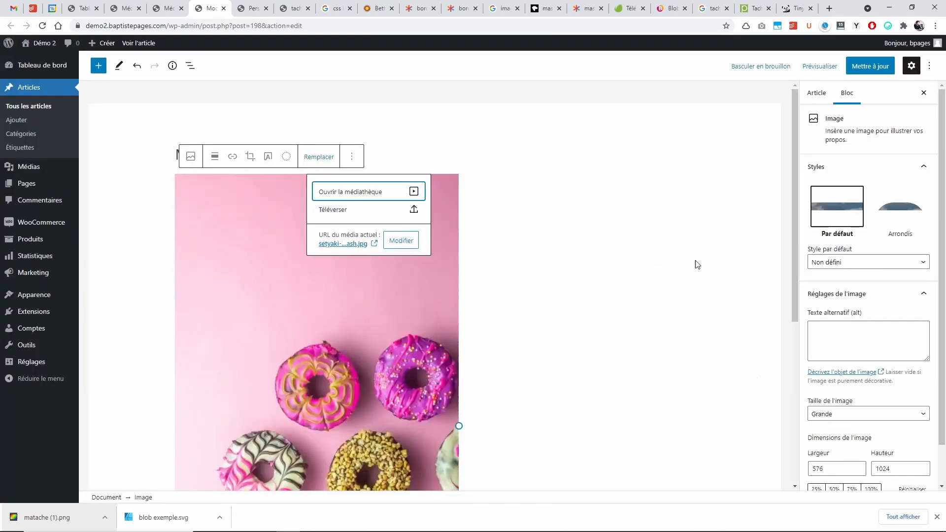
pyautogui.click(870, 66)
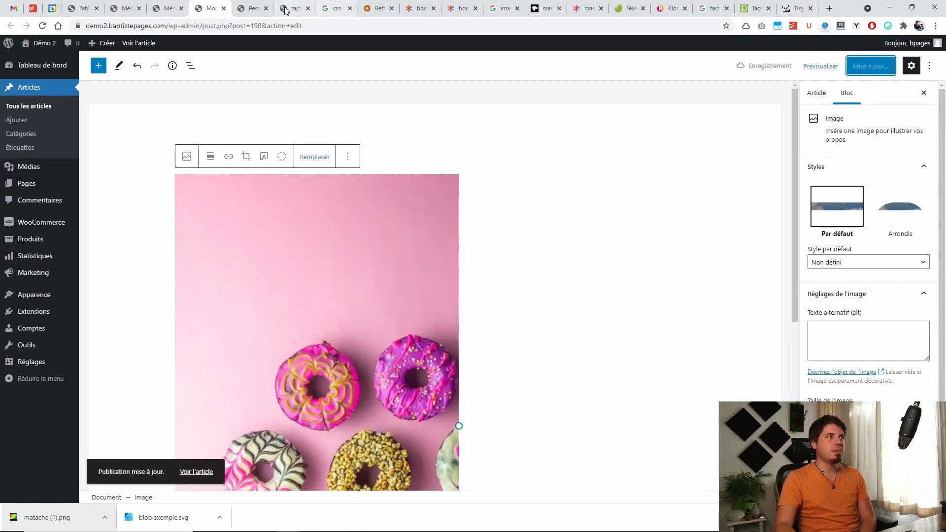
# Reload the customizer to check the mask on the new image and close the customizer.
pyautogui.click(244, 9)
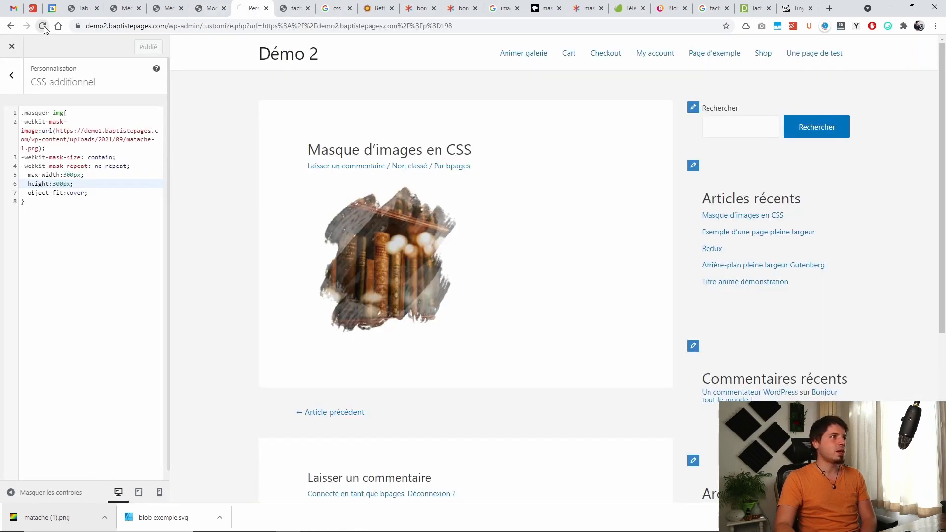
pyautogui.click(44, 28)
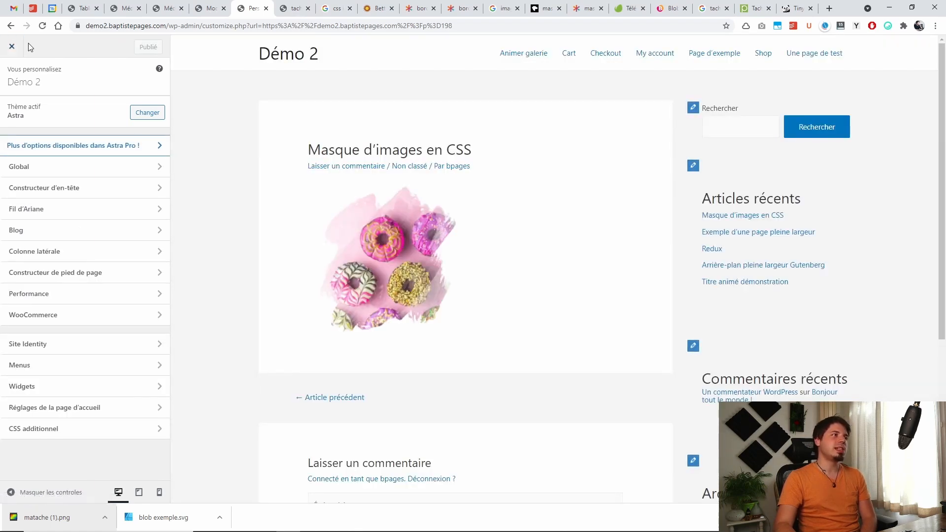
pyautogui.click(12, 46)
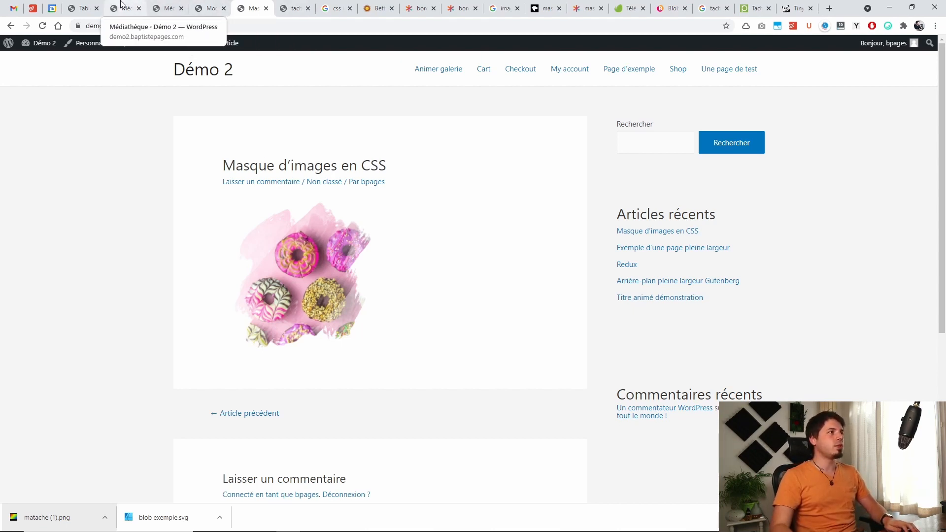
pyautogui.hotkey('alt', 'Tab')
pyautogui.hotkey('alt', 'Tab')
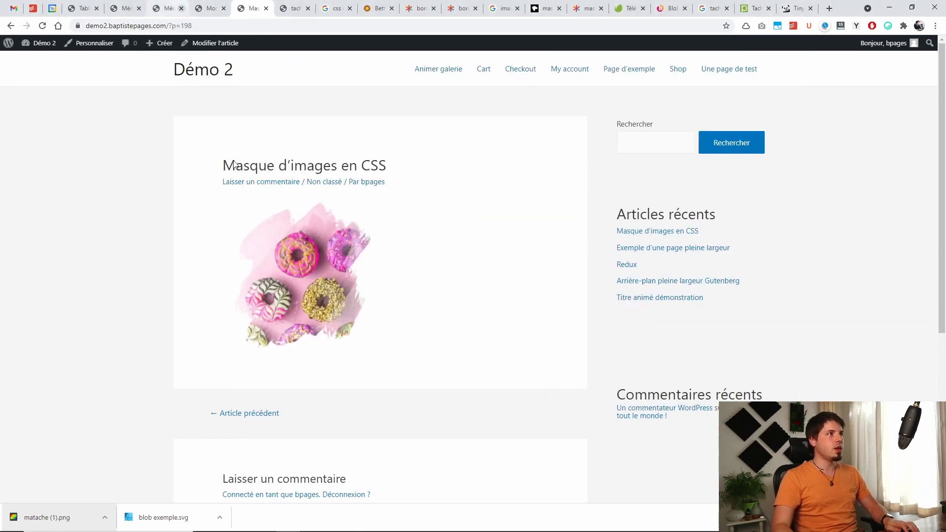
pyautogui.click(209, 8)
pyautogui.click(252, 8)
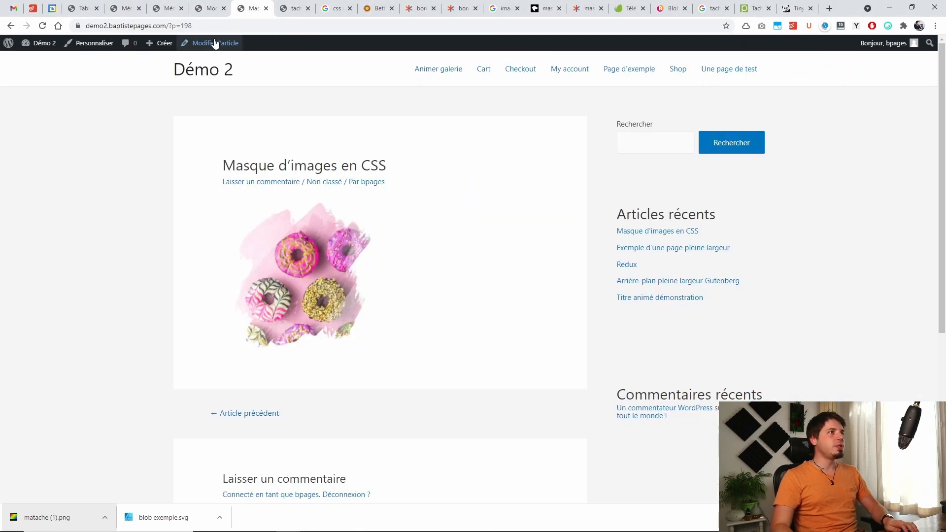
pyautogui.click(295, 8)
pyautogui.click(253, 8)
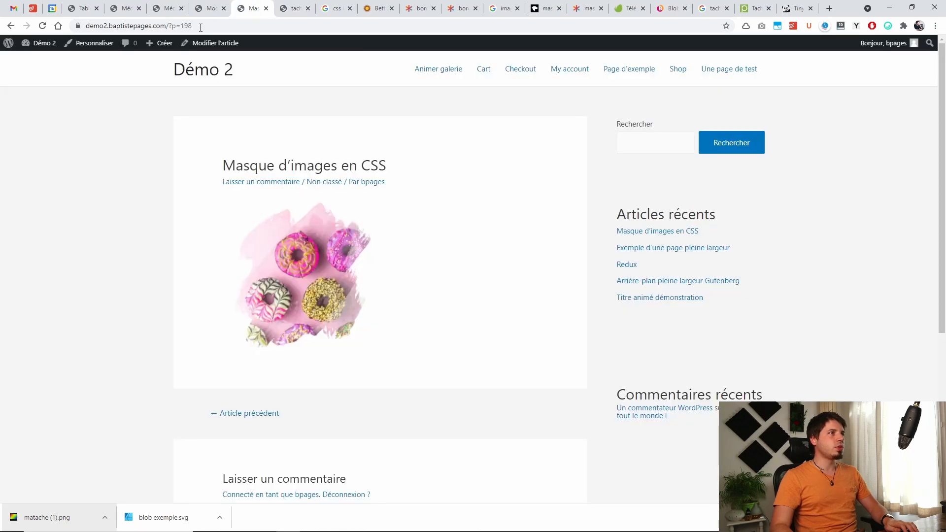
# Reopen the additional CSS editor for the post and open the details of the bulles.svg file in the media library.
pyautogui.click(98, 44)
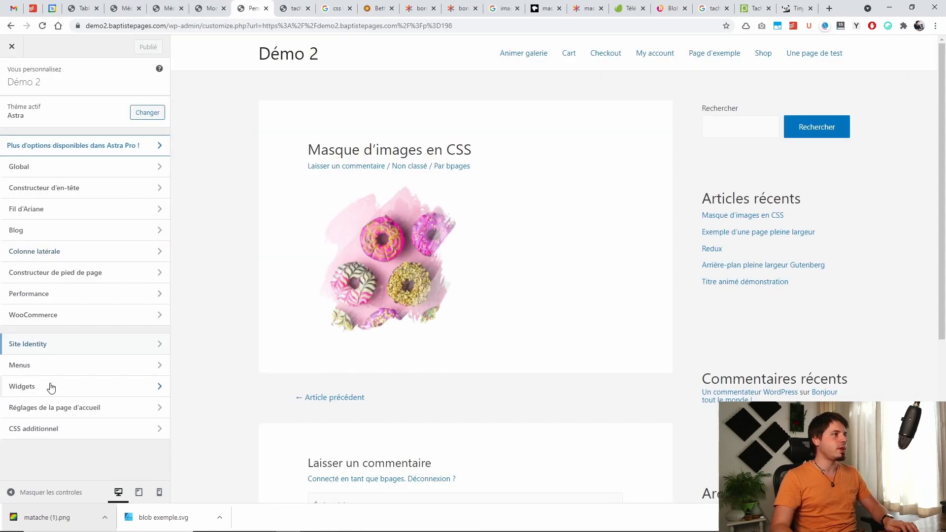
pyautogui.click(42, 434)
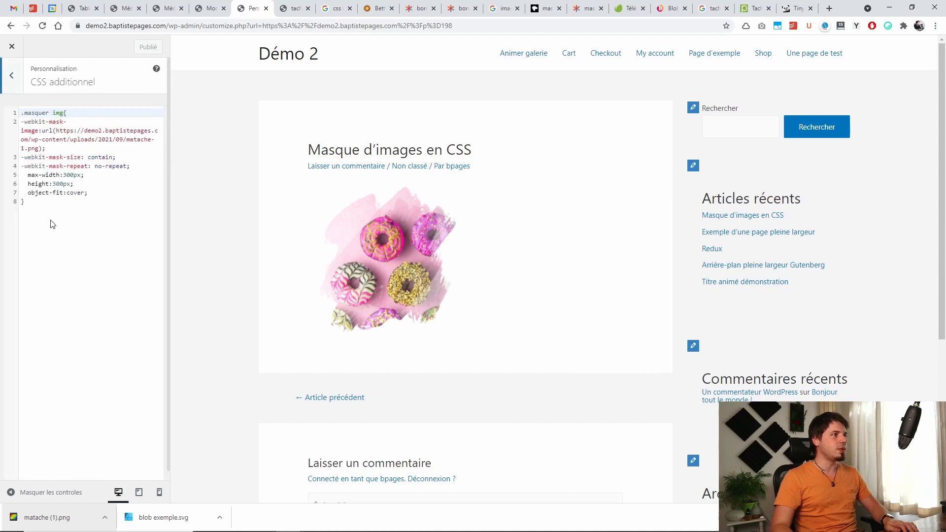
pyautogui.click(170, 8)
pyautogui.click(919, 62)
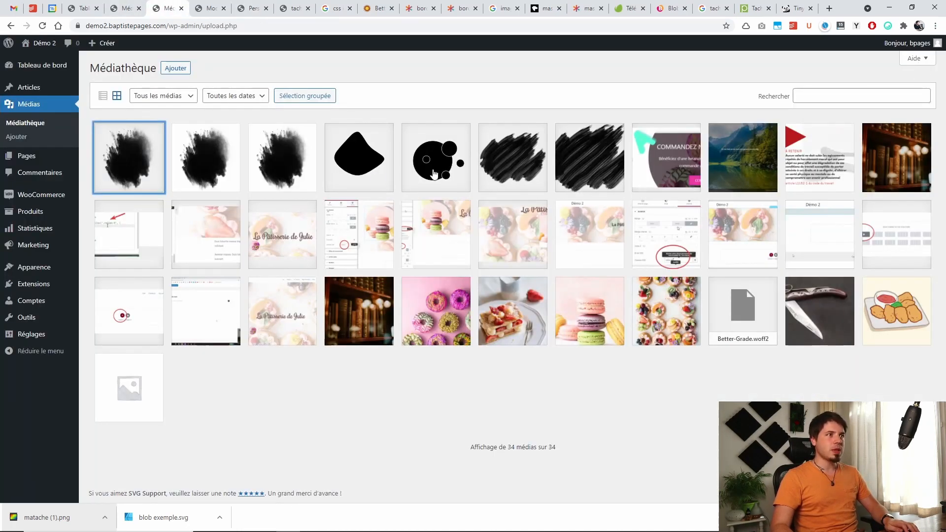
pyautogui.click(434, 173)
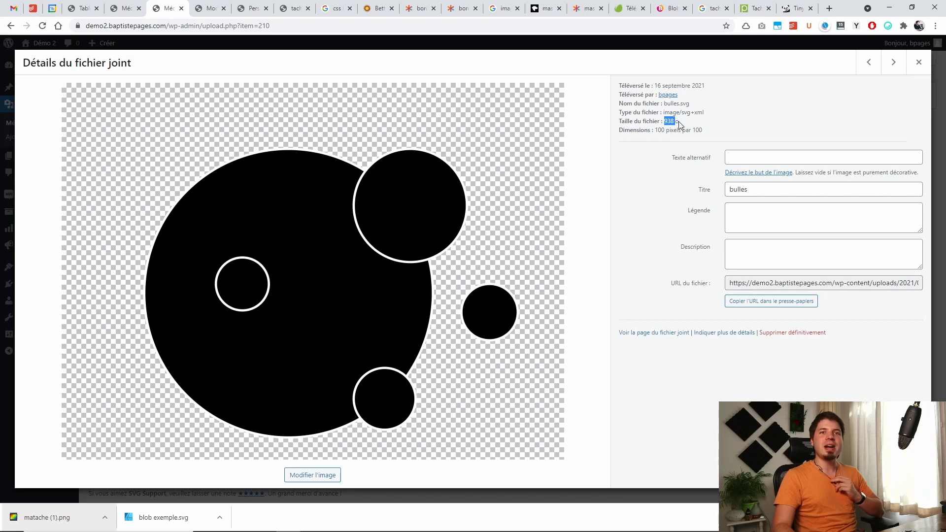
# Copy the file URL of bulles.svg and replace the URL in the -webkit-mask-image line with it.
pyautogui.click(798, 282)
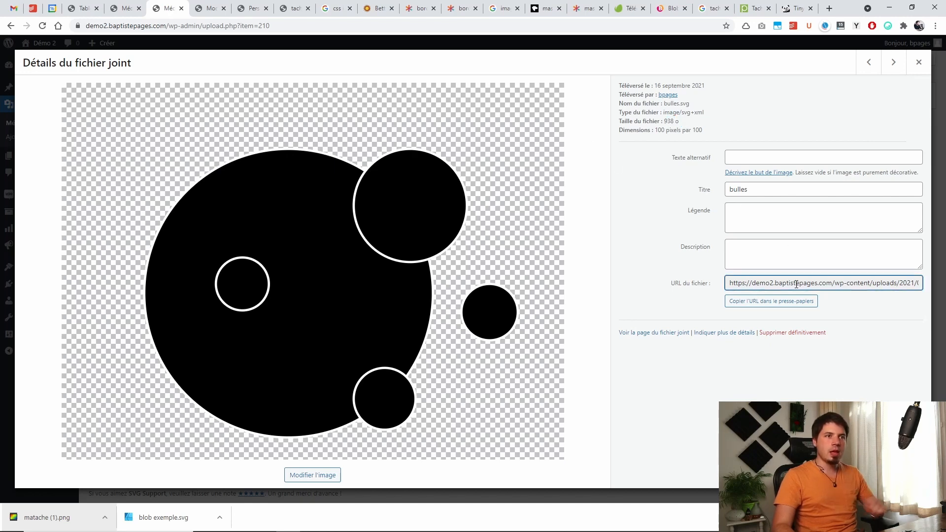
pyautogui.click(779, 301)
pyautogui.click(212, 7)
pyautogui.click(238, 5)
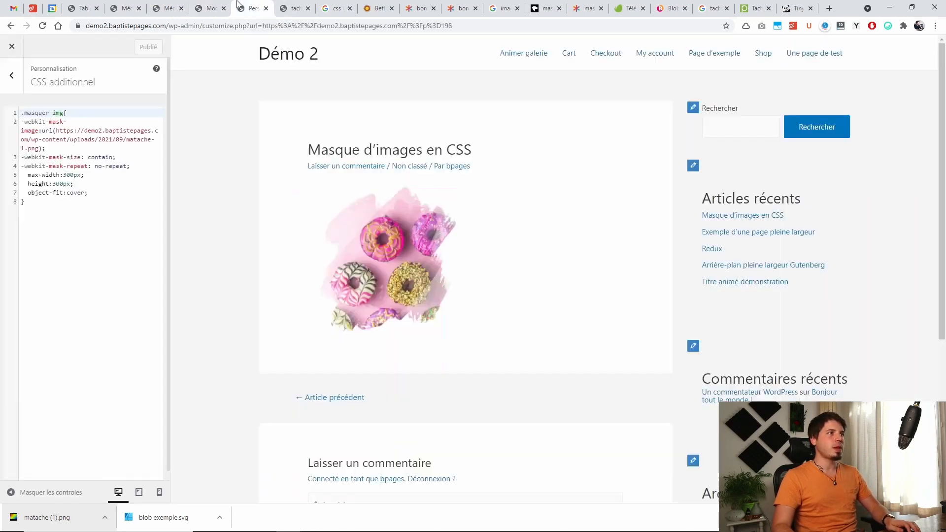
pyautogui.moveTo(41, 149); pyautogui.dragTo(56, 132)
pyautogui.write('https://demo2.baptistepages.com/wp-content/uploads/2021/09/bulles.svg')
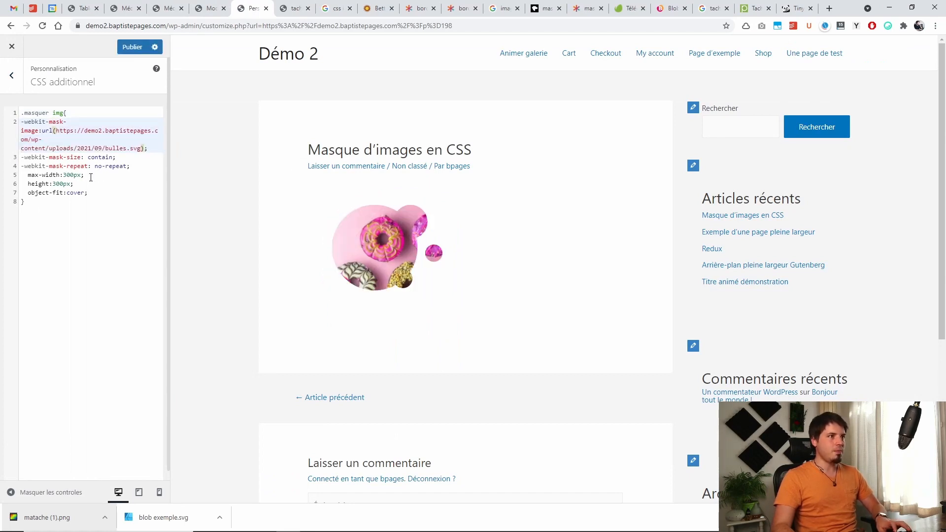
# Set both the max-width and the height of the masked image to 500px.
pyautogui.click(120, 184)
pyautogui.click(66, 176)
pyautogui.press('BackSpace')
pyautogui.write('5')
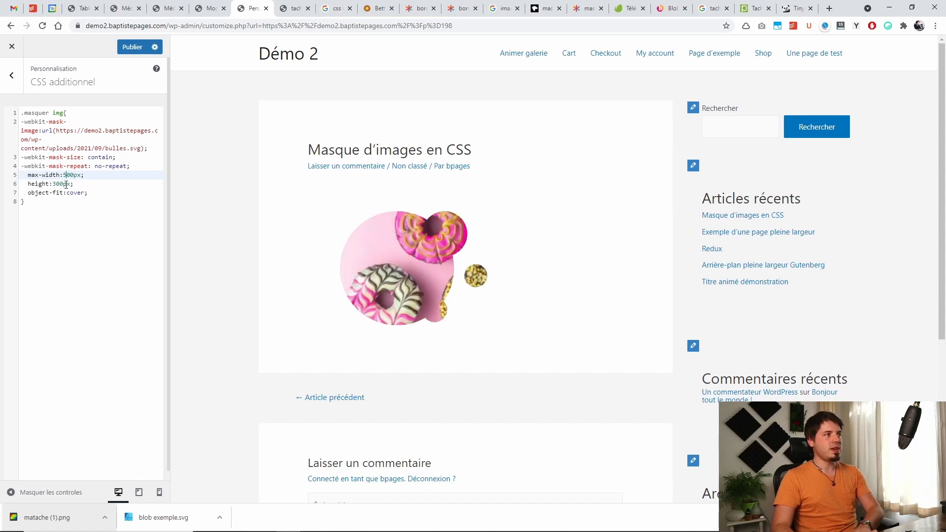
pyautogui.click(58, 185)
pyautogui.press('BackSpace')
pyautogui.write('5')
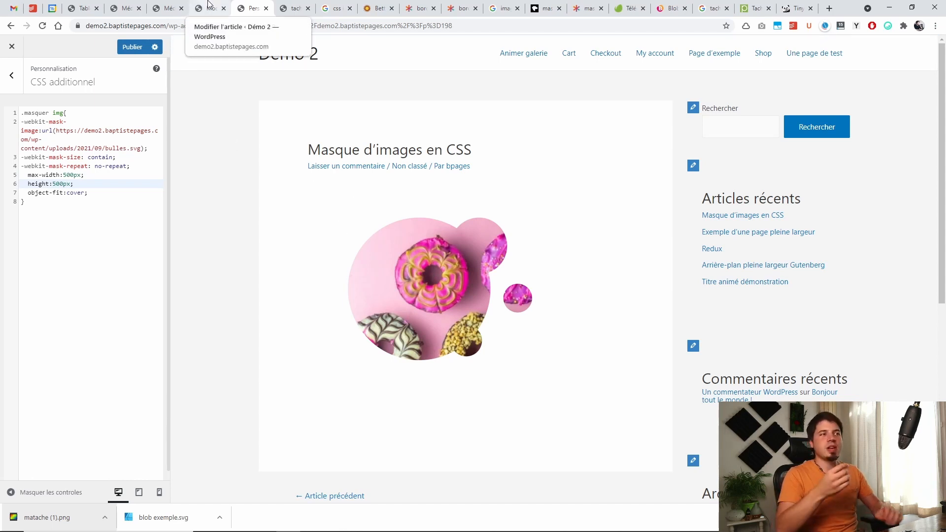
# Switch to Affinity Designer and move the large black ellipse of the bubble drawing slightly up and to the left.
pyautogui.hotkey('alt', 'Tab')
pyautogui.click(740, 247)
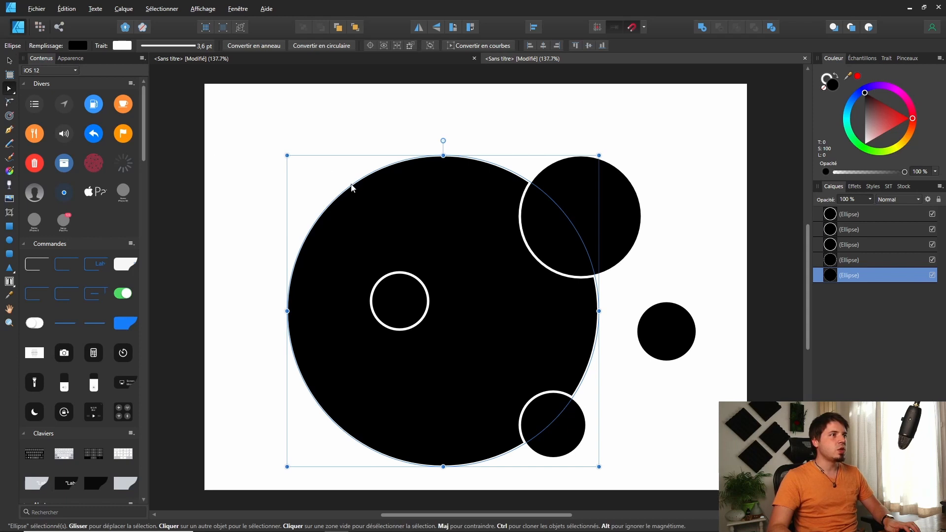
pyautogui.moveTo(352, 187)
pyautogui.mouseDown()
pyautogui.moveTo(376, 197)
pyautogui.moveTo(365, 199)
pyautogui.mouseUp()
pyautogui.rightClick(365, 199)
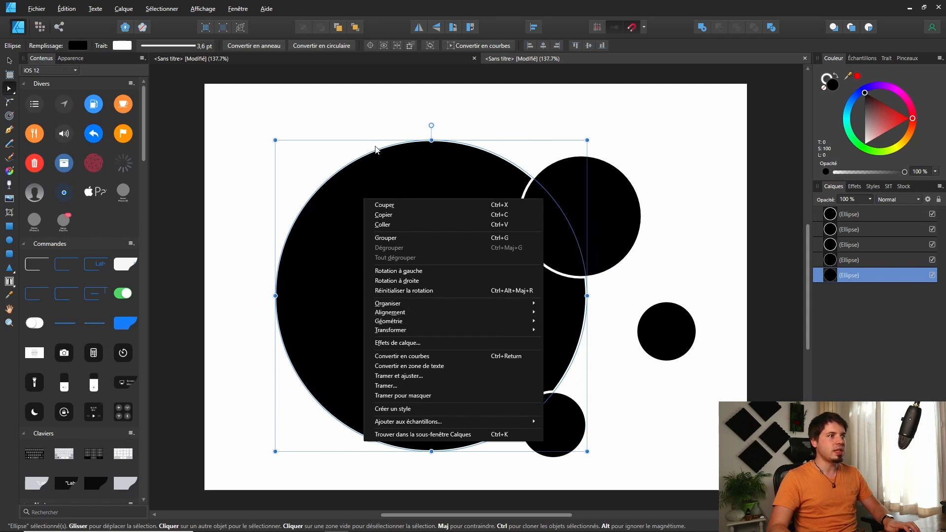
pyautogui.click(431, 143)
pyautogui.moveTo(431, 142)
pyautogui.mouseDown()
pyautogui.moveTo(433, 190)
pyautogui.moveTo(431, 127)
pyautogui.mouseUp()
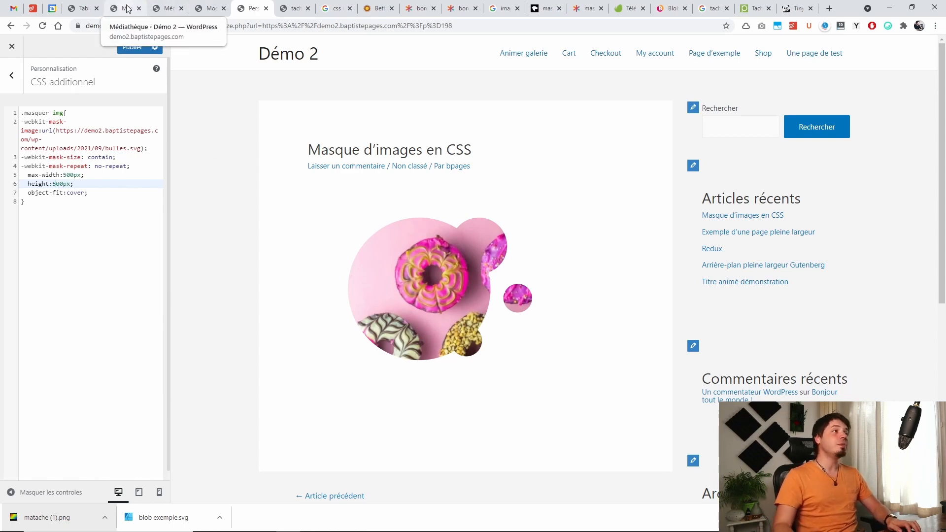
# Check the SVG Support plugin among the site's installed extensions and open the media library.
pyautogui.click(82, 8)
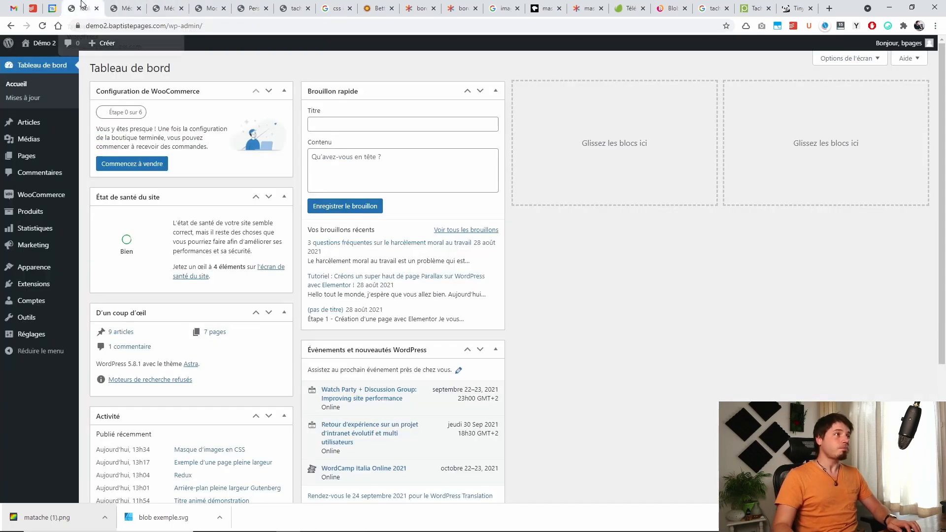
pyautogui.click(22, 284)
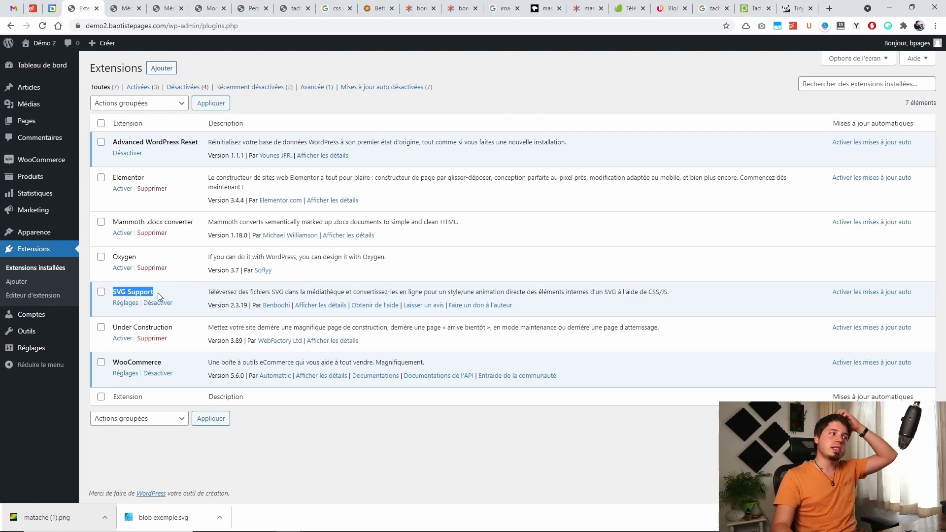
pyautogui.click(29, 104)
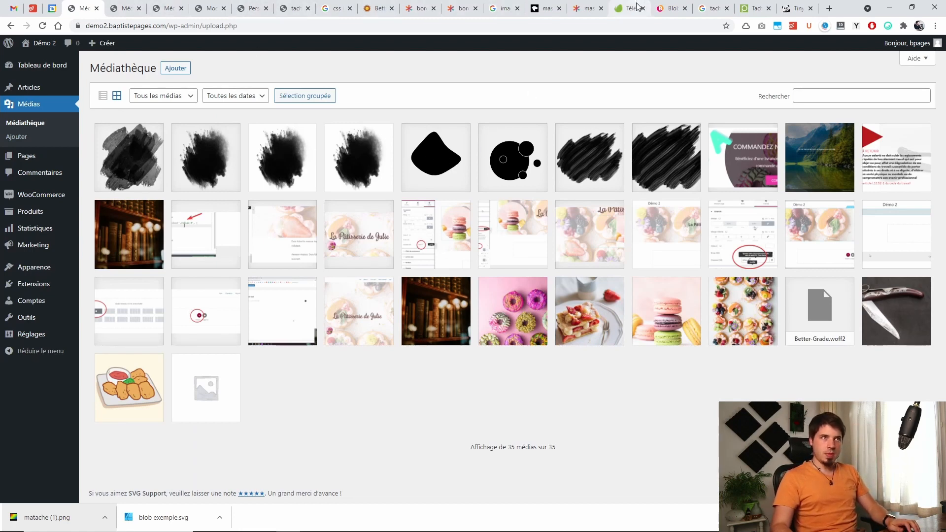
# Switch to the Blobmaker site and generate several random black blob shapes.
pyautogui.click(670, 8)
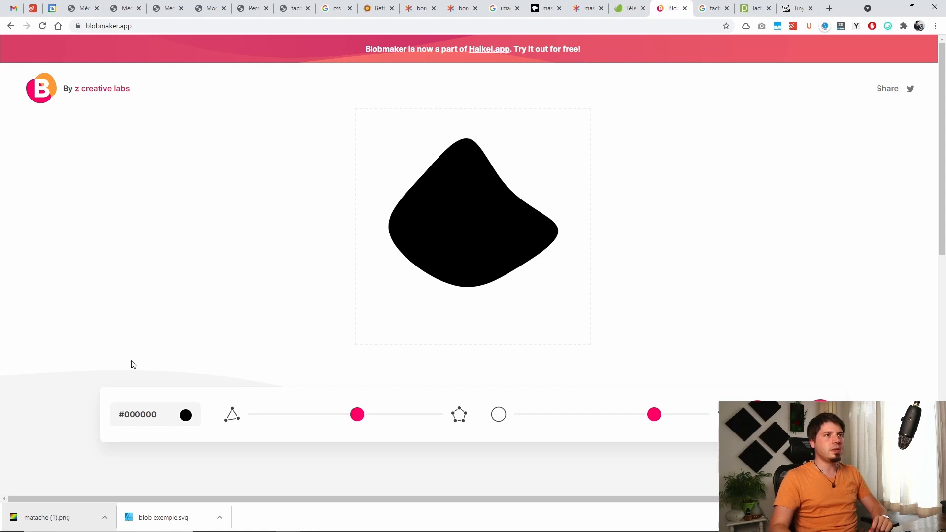
pyautogui.doubleClick(94, 26)
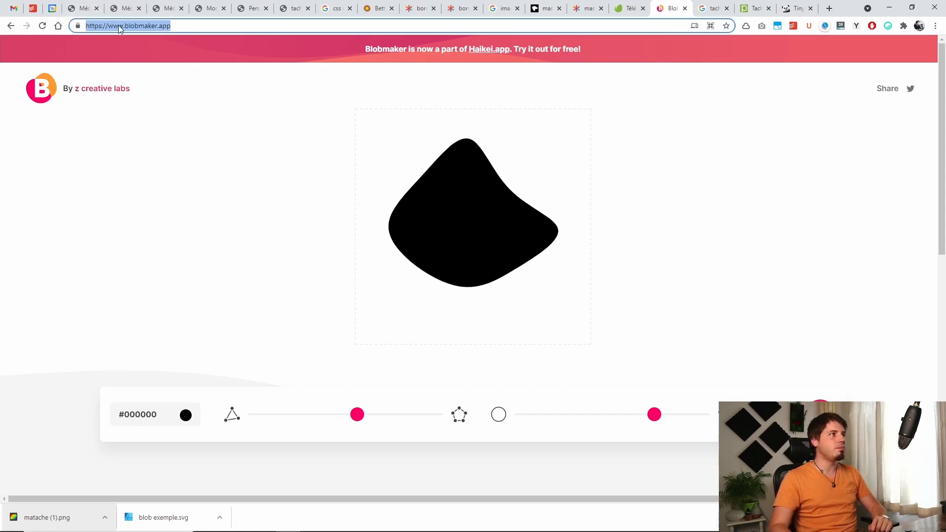
pyautogui.click(311, 259)
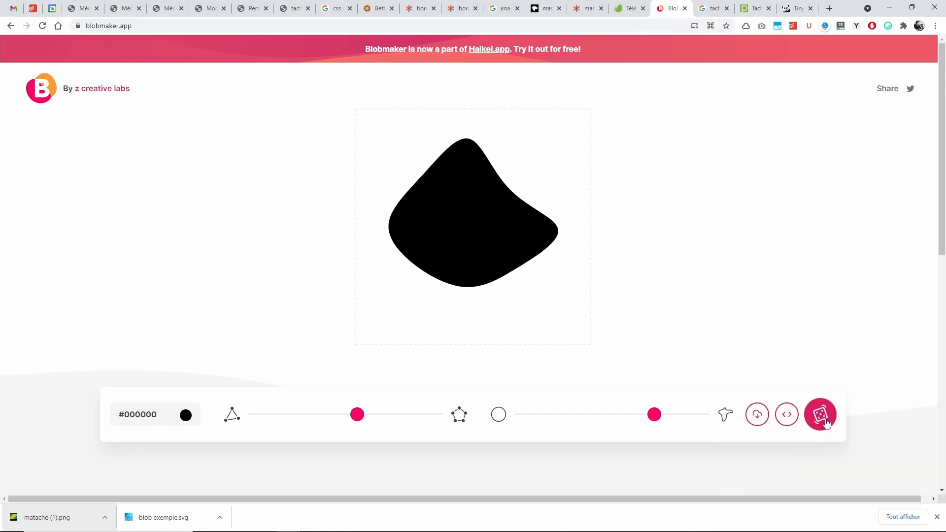
pyautogui.click(826, 424)
pyautogui.click(826, 424)
pyautogui.click(826, 423)
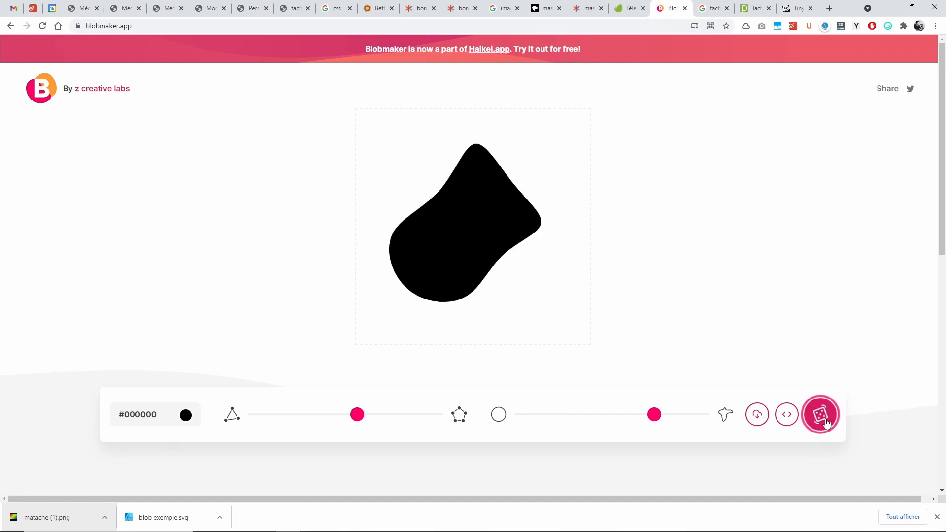
pyautogui.click(827, 423)
pyautogui.click(826, 424)
# Lower the irregularity of the blob to about the middle of its range and generate several rounder random shapes.
pyautogui.moveTo(655, 415); pyautogui.dragTo(611, 420)
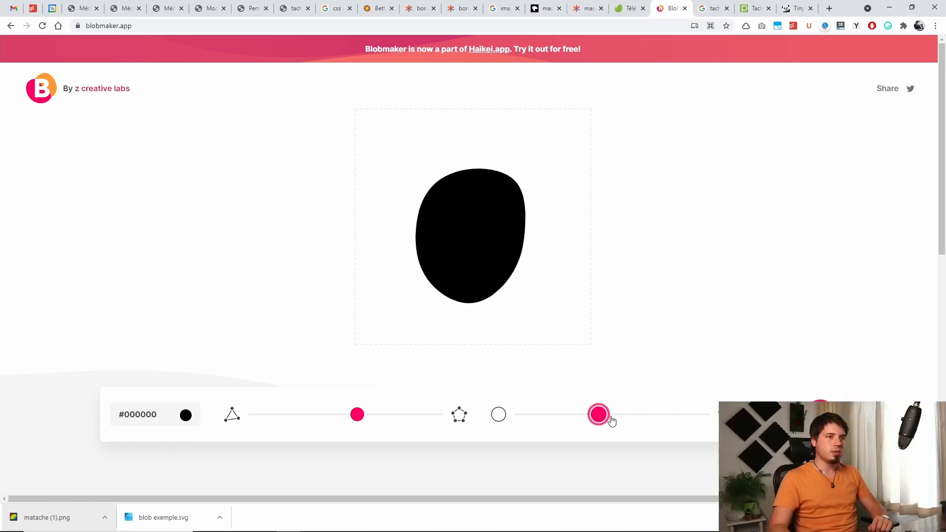
pyautogui.click(822, 419)
pyautogui.click(822, 419)
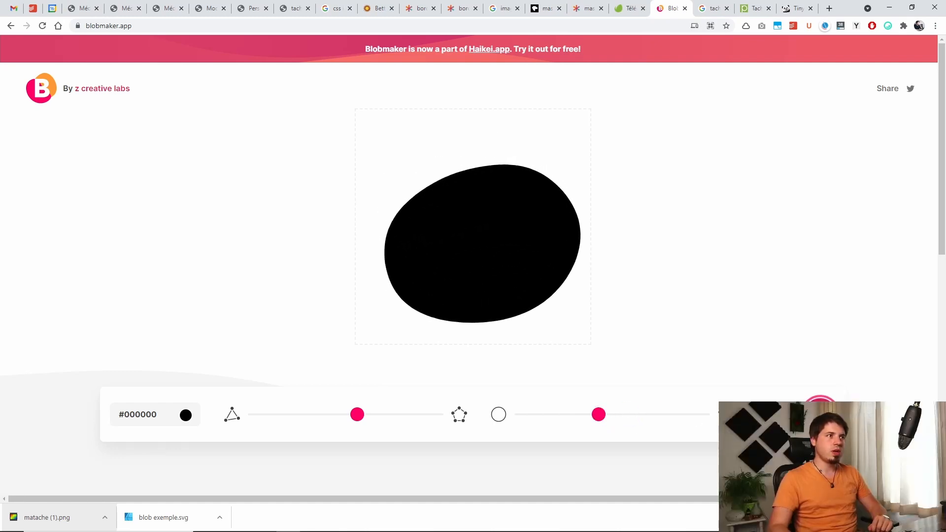
pyautogui.click(821, 419)
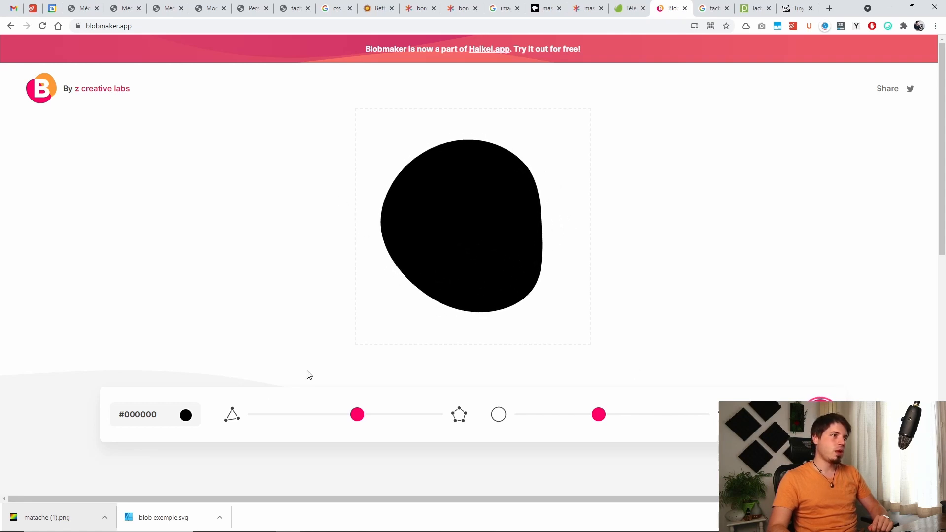
# Raise the blob's complexity to its maximum and generate new random shapes.
pyautogui.moveTo(357, 415); pyautogui.dragTo(493, 416)
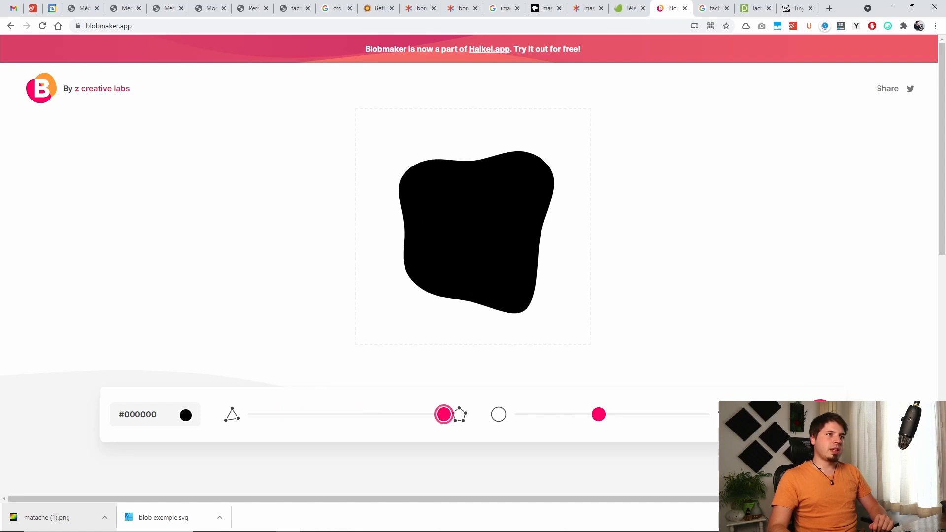
pyautogui.click(821, 419)
pyautogui.click(821, 419)
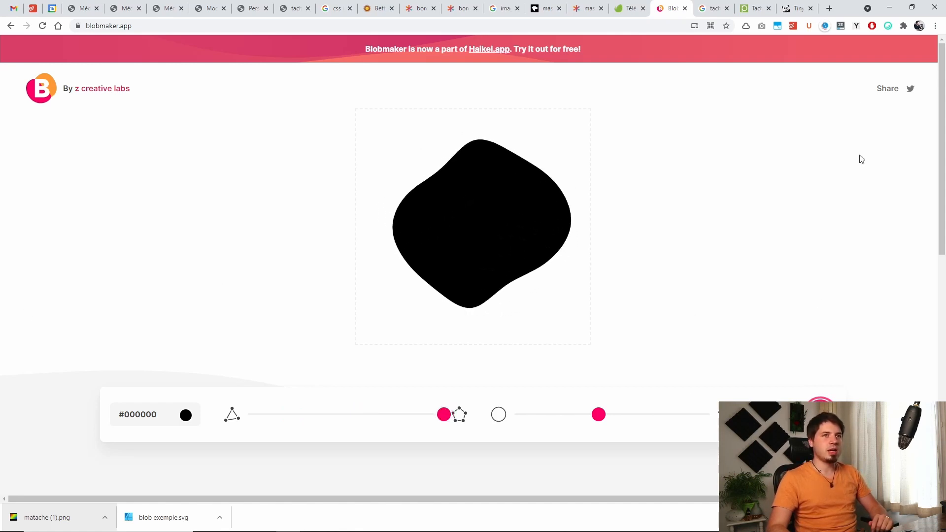
# Download the blob as an SVG into the Images folder under the name blob test.svg.
pyautogui.click(820, 448)
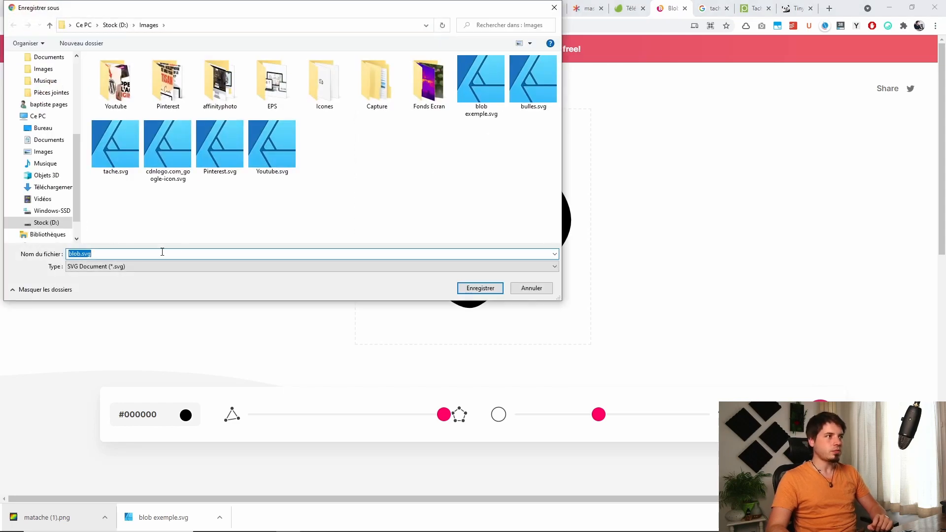
pyautogui.click(81, 253)
pyautogui.write('test')
pyautogui.press('Return')
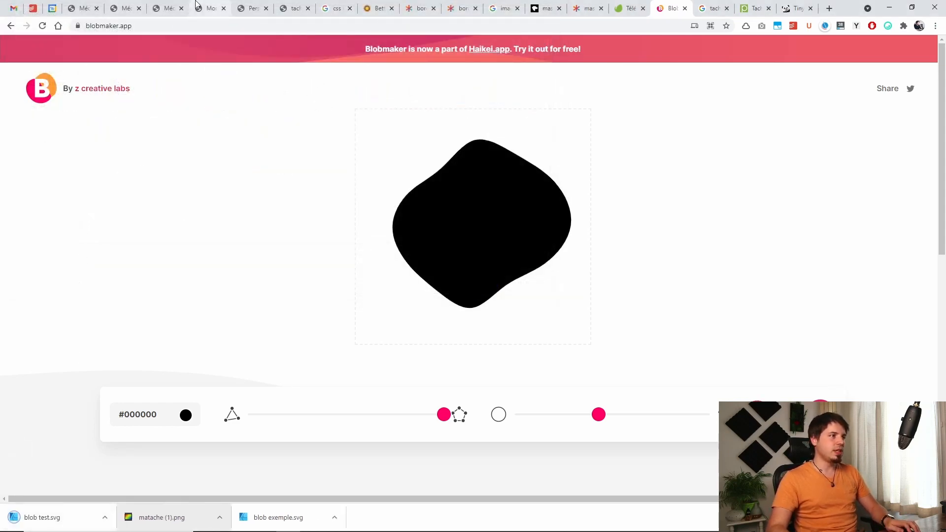
# Switch to the Images folder in File Explorer, refresh it and locate the blob test.svg file.
pyautogui.hotkey('alt', 'Tab')
pyautogui.hotkey('alt', 'Tab')
pyautogui.hotkey('alt', 'Tab')
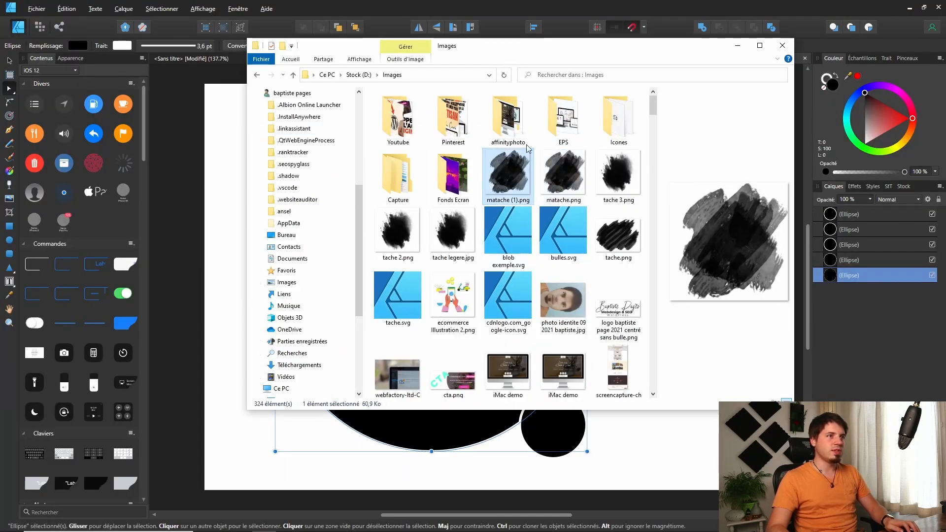
pyautogui.click(504, 74)
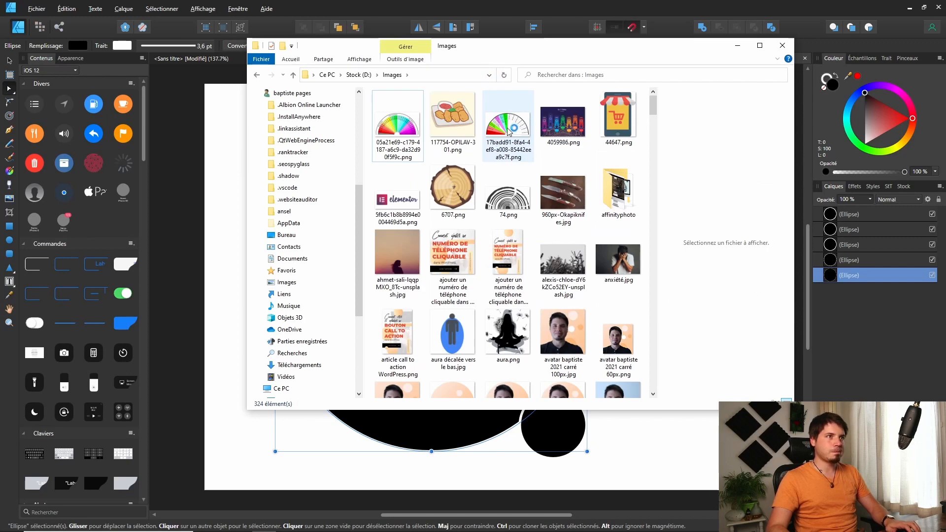
pyautogui.click(508, 173)
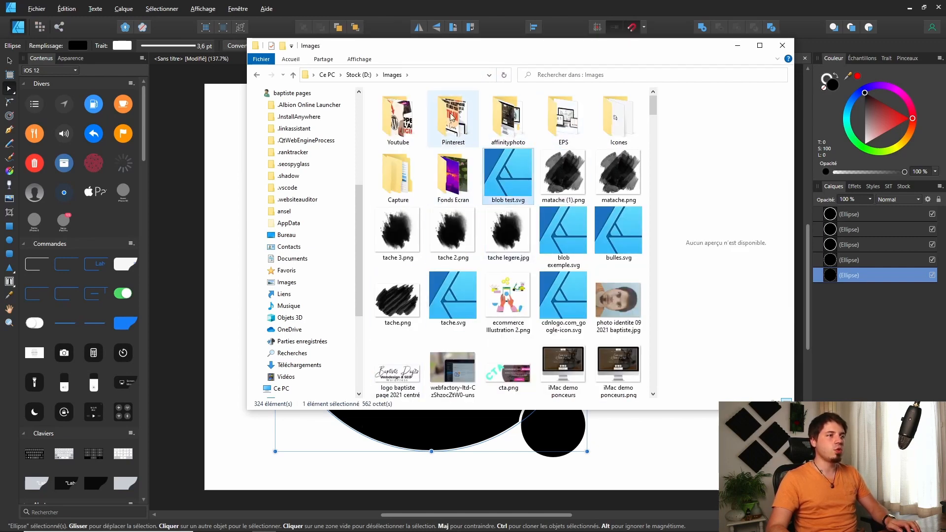
pyautogui.doubleClick(504, 172)
# Return to the WordPress media library in the browser and upload blob test.svg from the Images folder.
pyautogui.hotkey('alt', 'Tab')
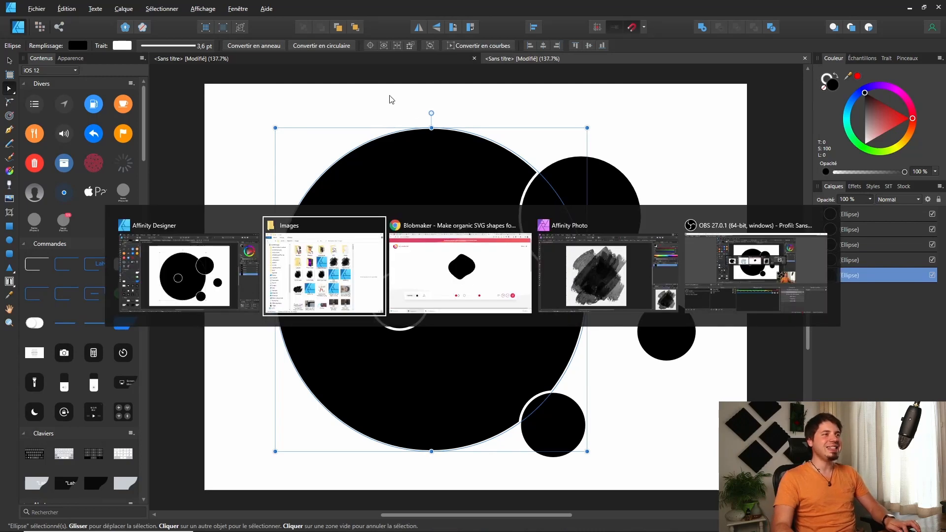
pyautogui.hotkey('alt', 'Tab')
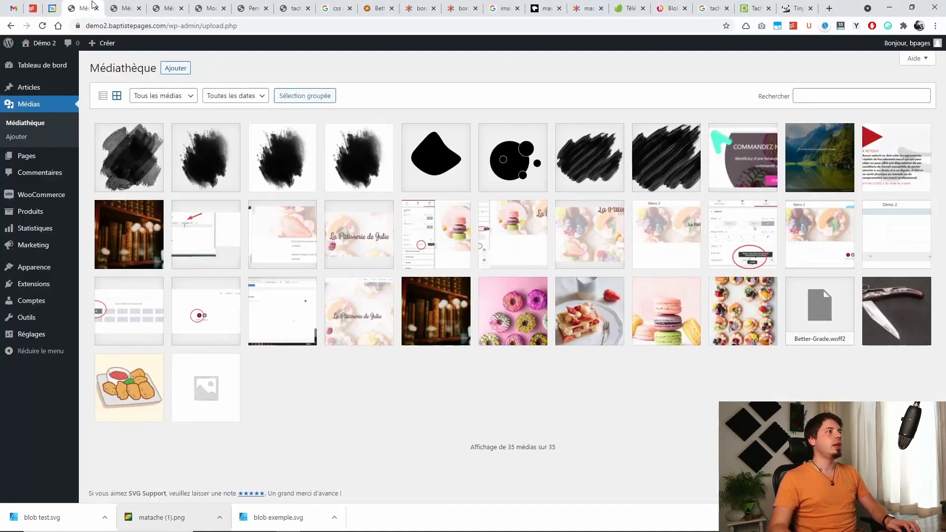
pyautogui.click(83, 8)
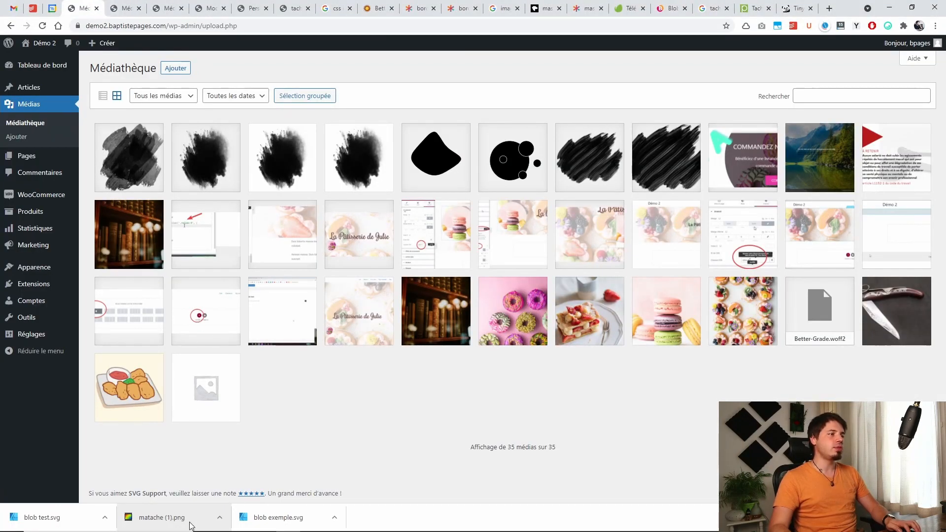
pyautogui.hotkey('alt', 'Tab')
pyautogui.hotkey('alt', 'Tab')
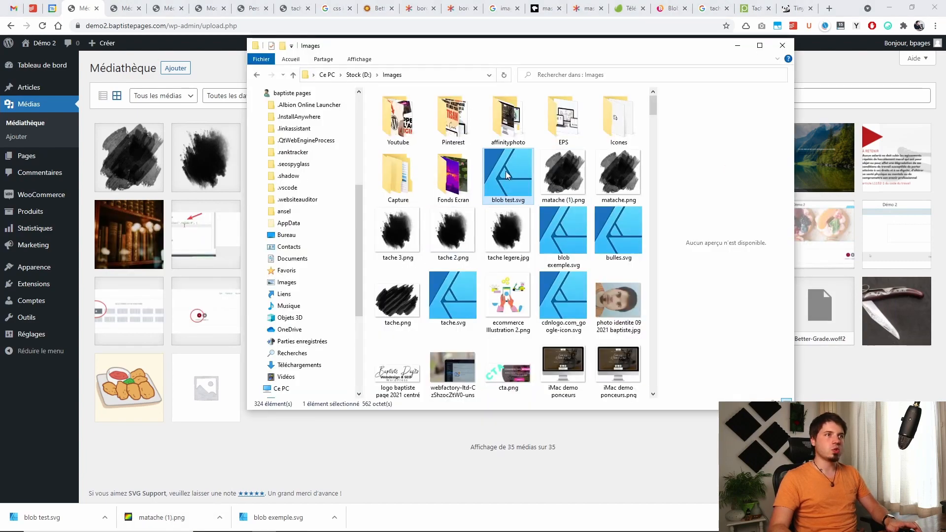
pyautogui.moveTo(508, 170); pyautogui.dragTo(171, 271)
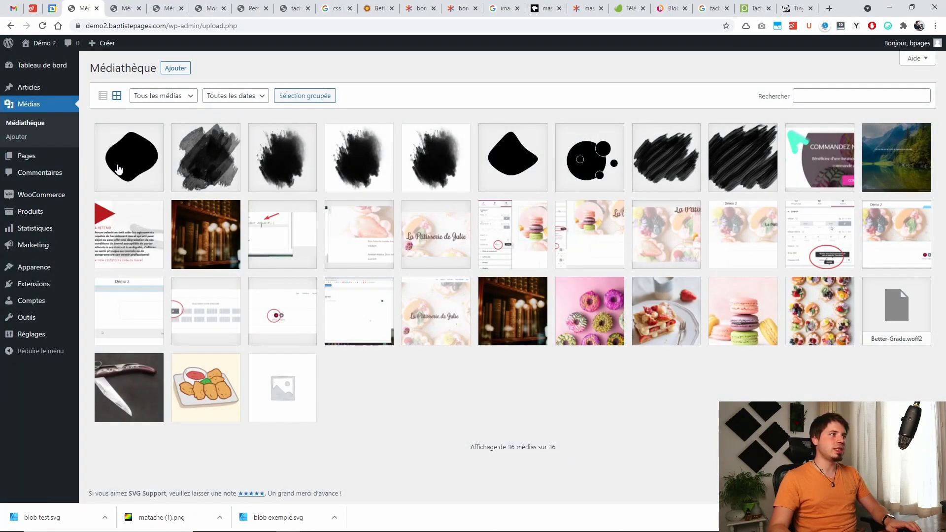
# View the uploaded blob's attachment details and its image editing options, leaving without changes.
pyautogui.click(118, 170)
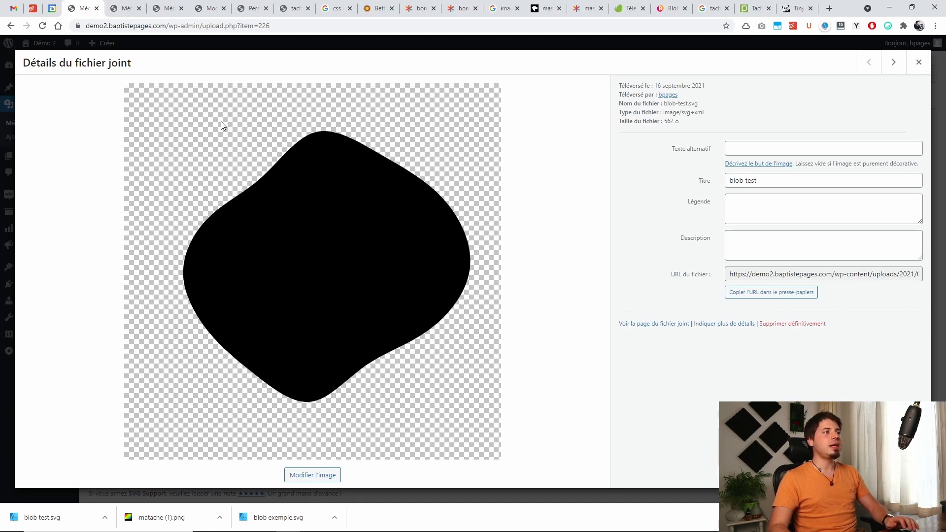
pyautogui.click(311, 477)
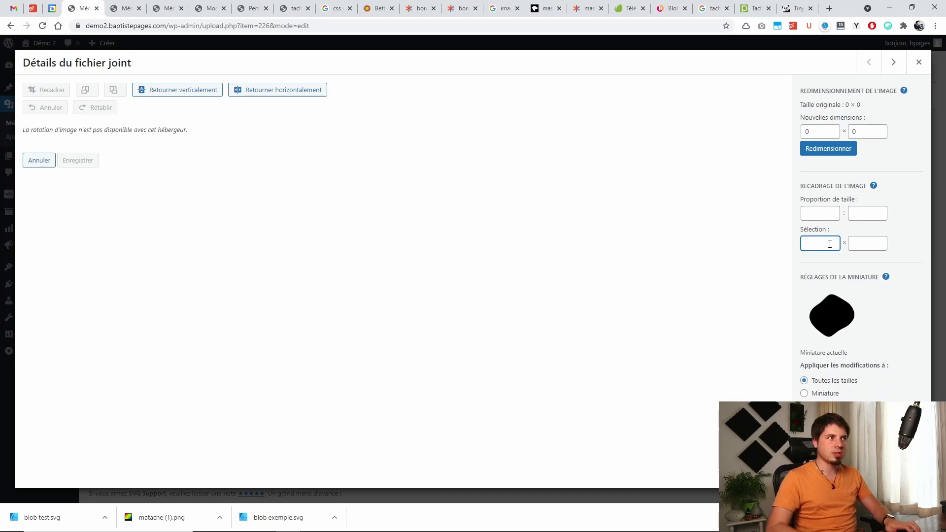
pyautogui.click(919, 61)
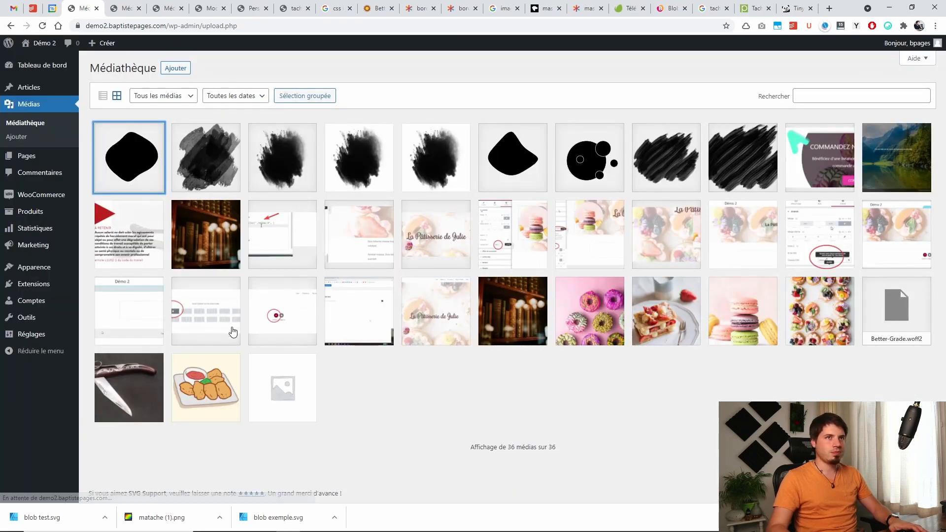
# Copy the blob test file's URL and replace the bulles.svg mask image URL with it in the .masquer img rule of the additional CSS.
pyautogui.click(145, 167)
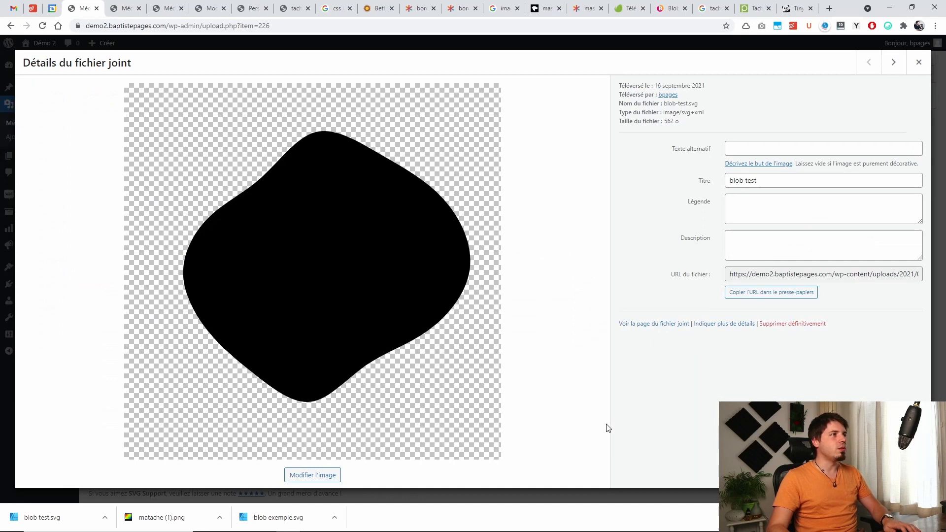
pyautogui.click(783, 293)
pyautogui.click(127, 8)
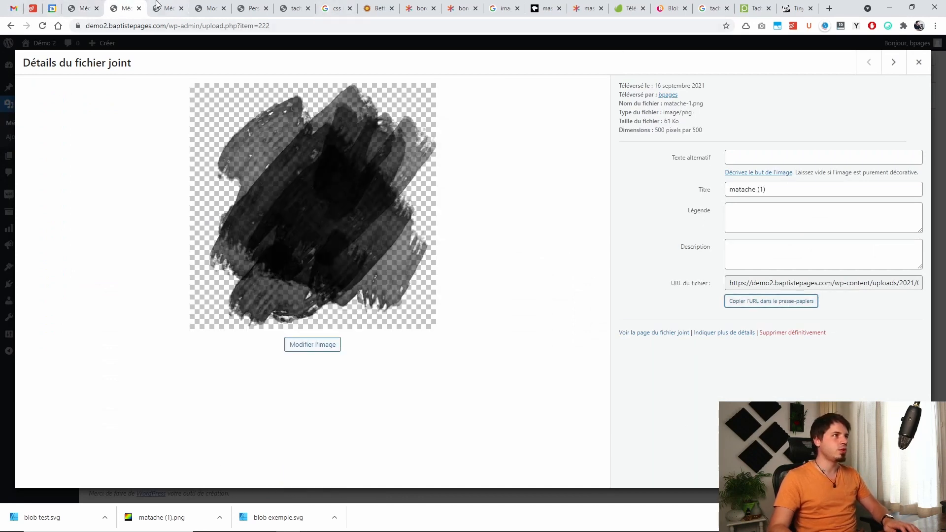
pyautogui.click(251, 7)
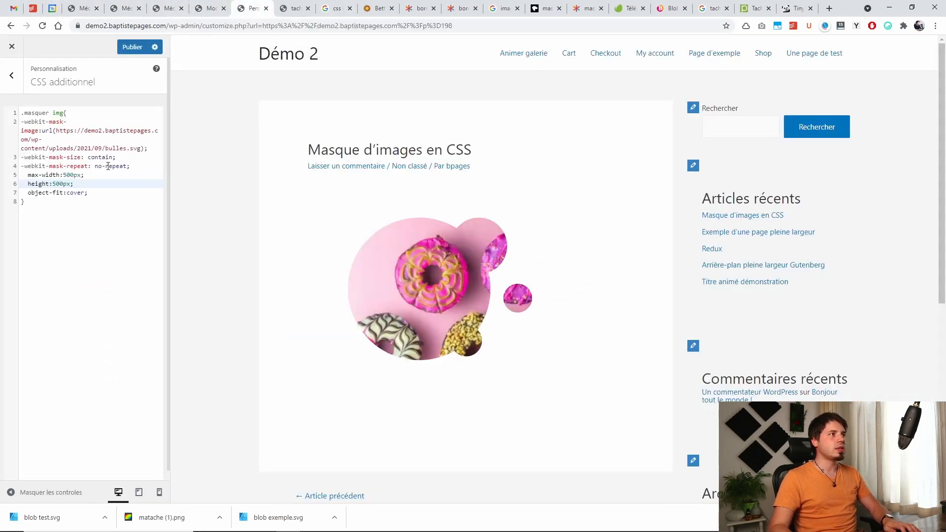
pyautogui.moveTo(141, 148); pyautogui.dragTo(57, 127)
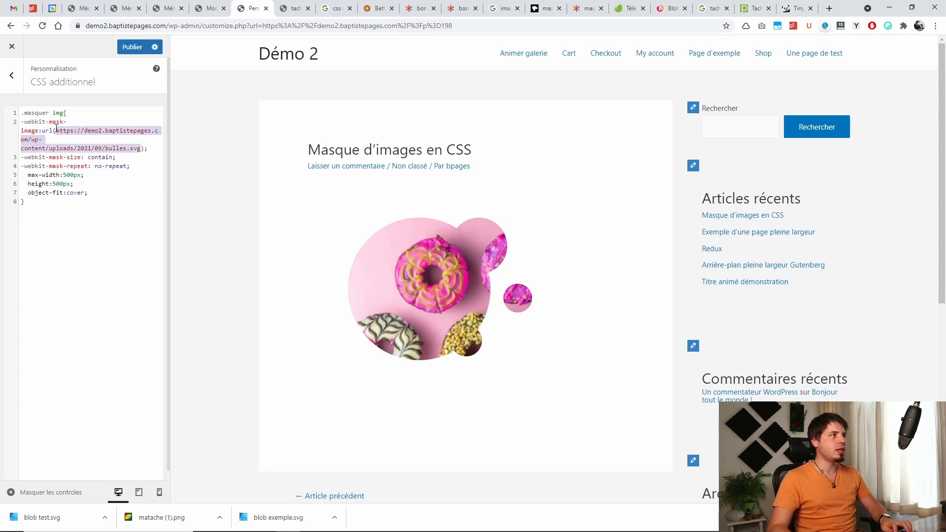
pyautogui.write('https://demo2.baptistepages.com/wp-content/uploads/2021/09/blob-test.svg')
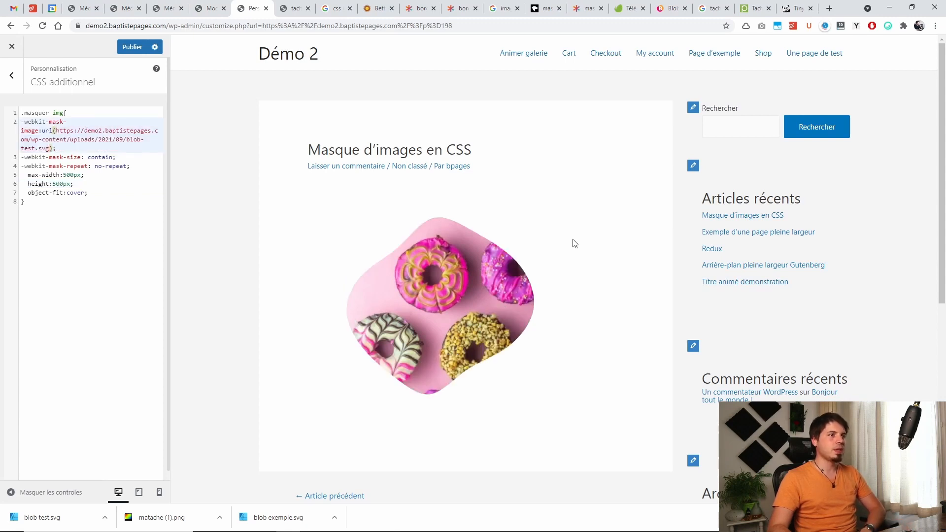